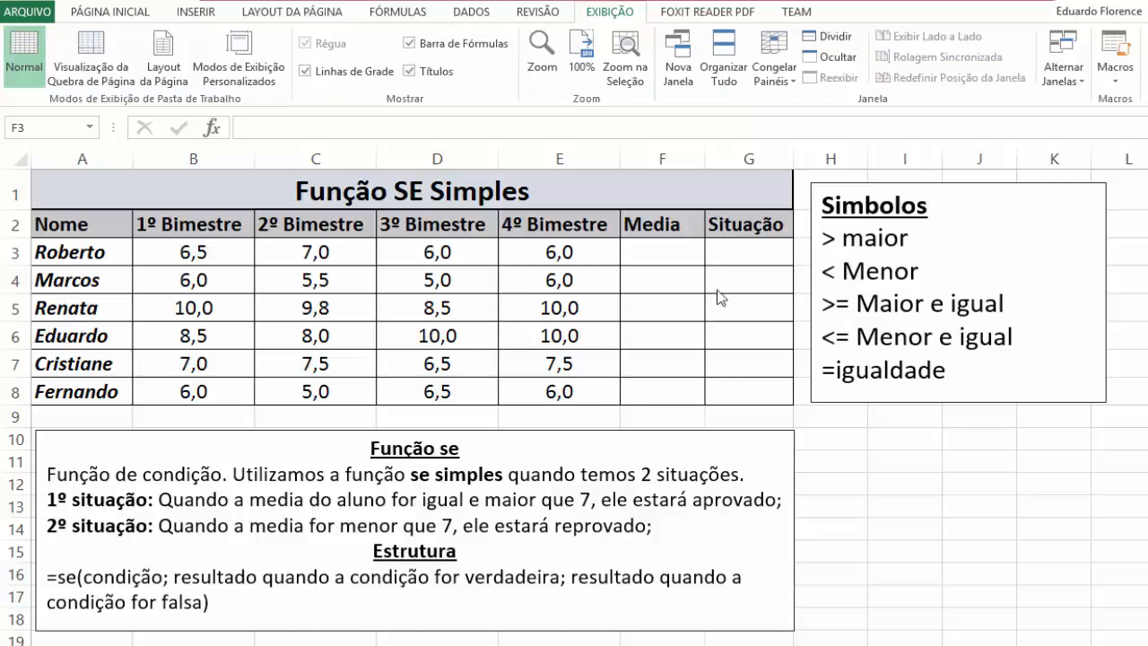
- Enter the formula =media(B3:E3) in cell F3 to average the first student's four bimester grades
{"action": "left_click", "coordinate": [676, 255]}
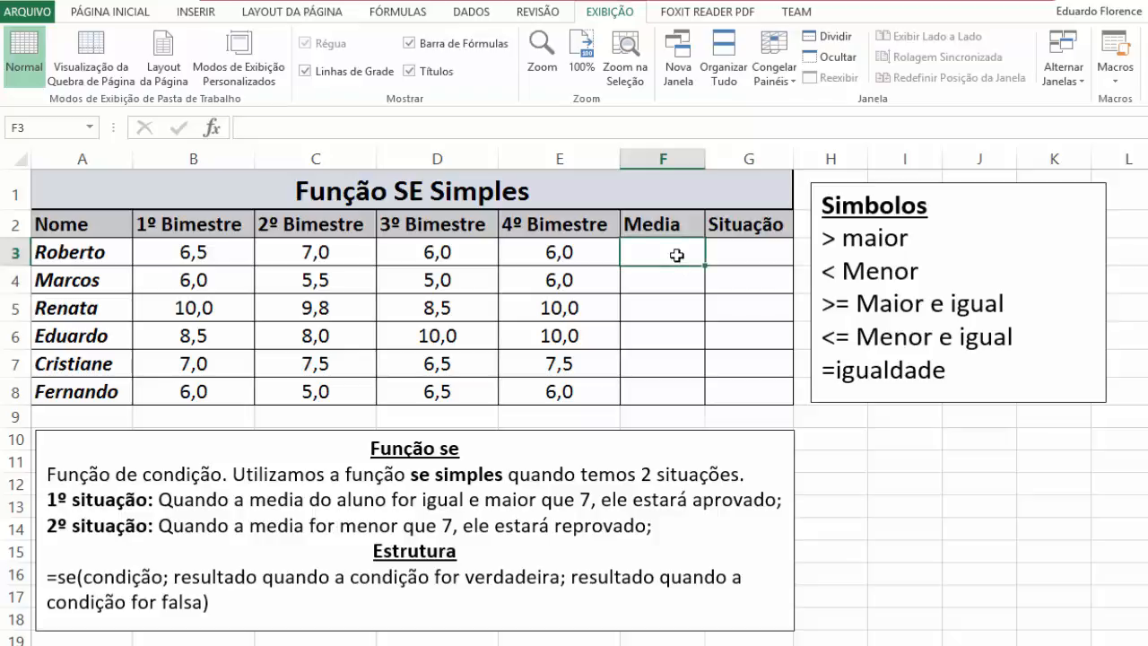
{"action": "type", "text": "="}
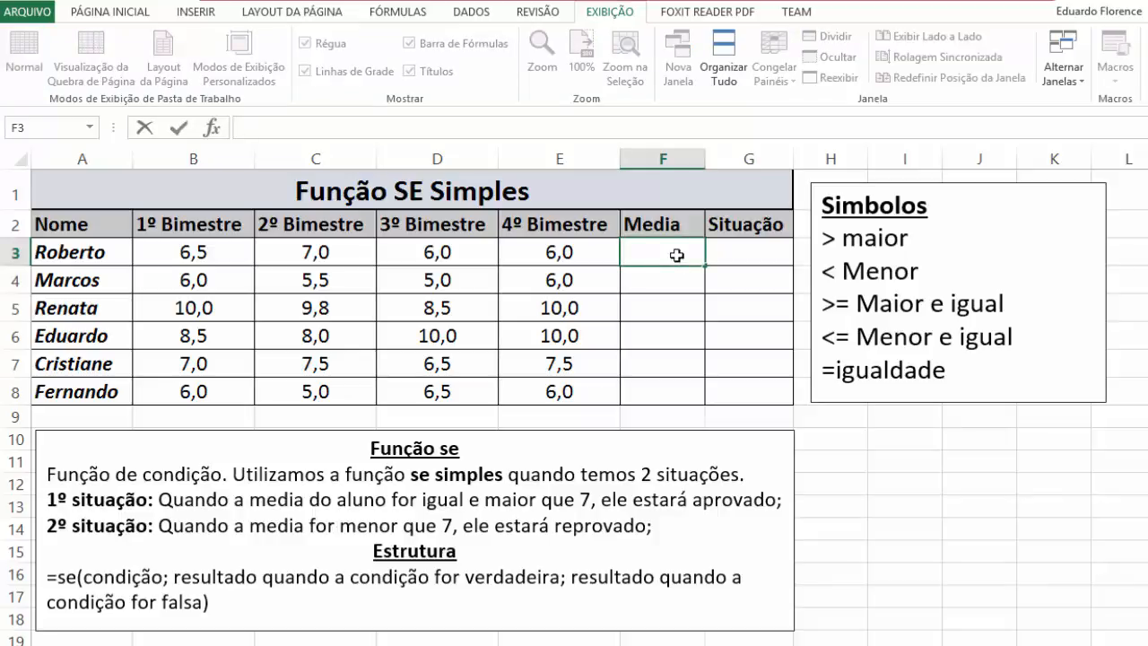
{"action": "type", "text": "med"}
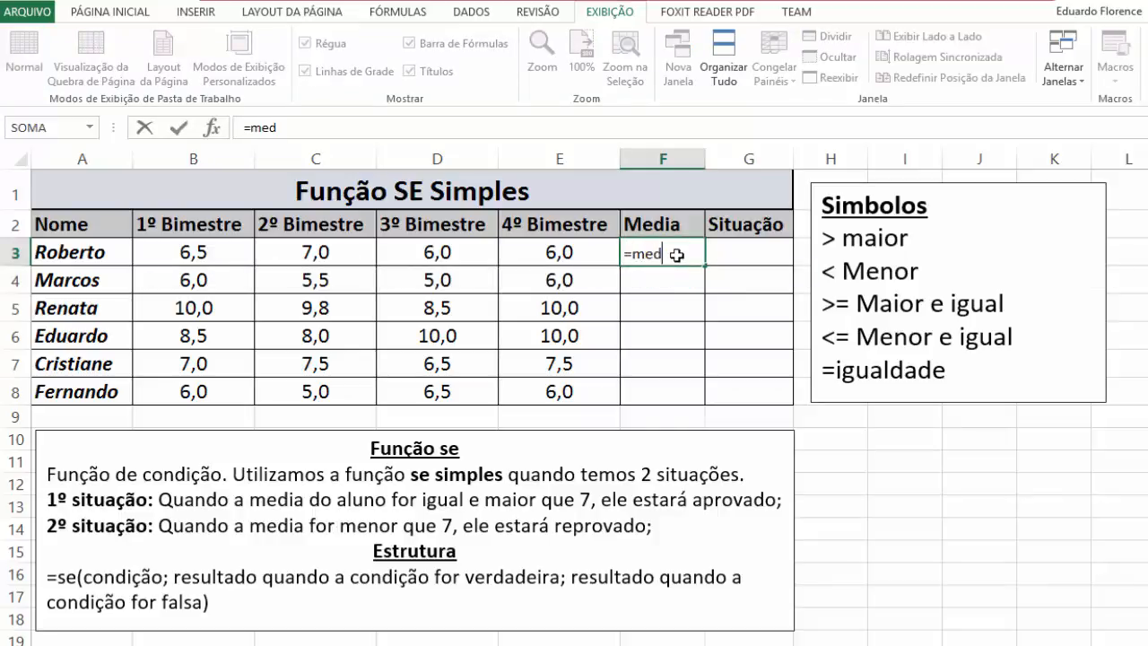
{"action": "type", "text": "ia("}
{"action": "left_click_drag", "start_coordinate": [178, 253], "coordinate": [528, 256]}
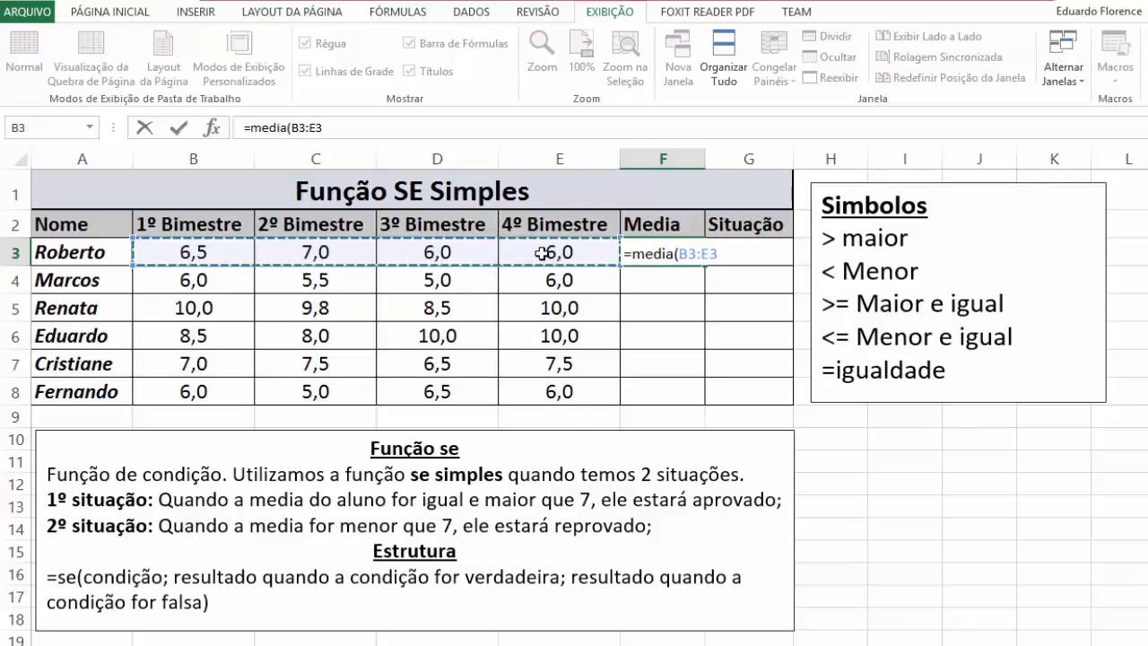
{"action": "key", "text": "Return"}
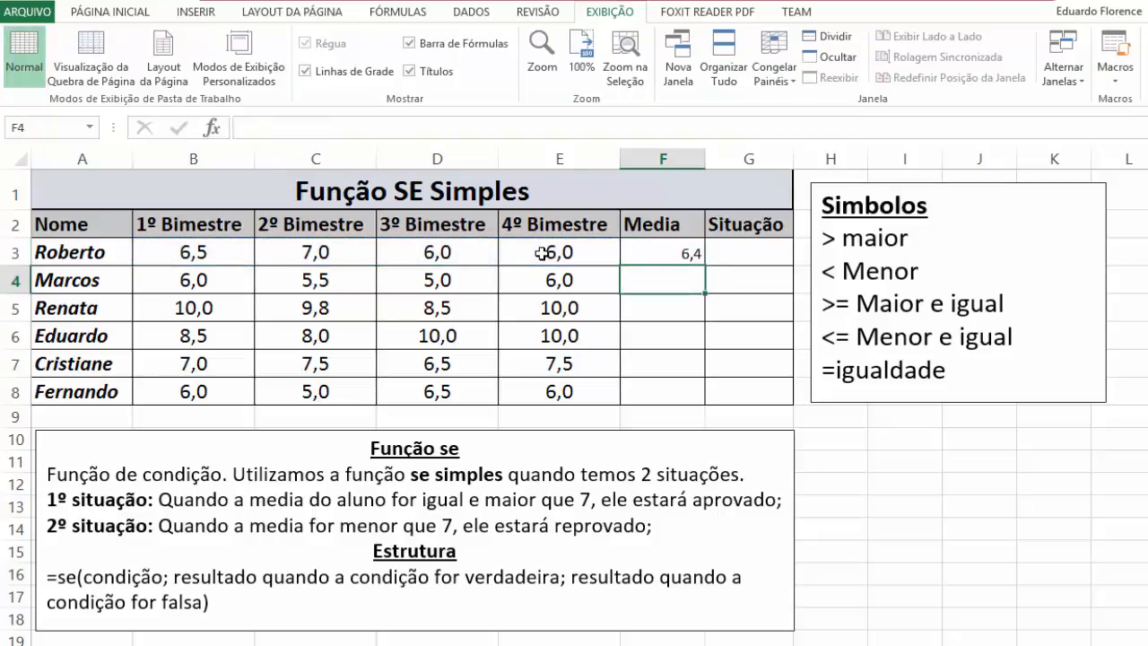
- Fill the average formula from F3 down the Media column to F8
{"action": "left_click", "coordinate": [666, 252]}
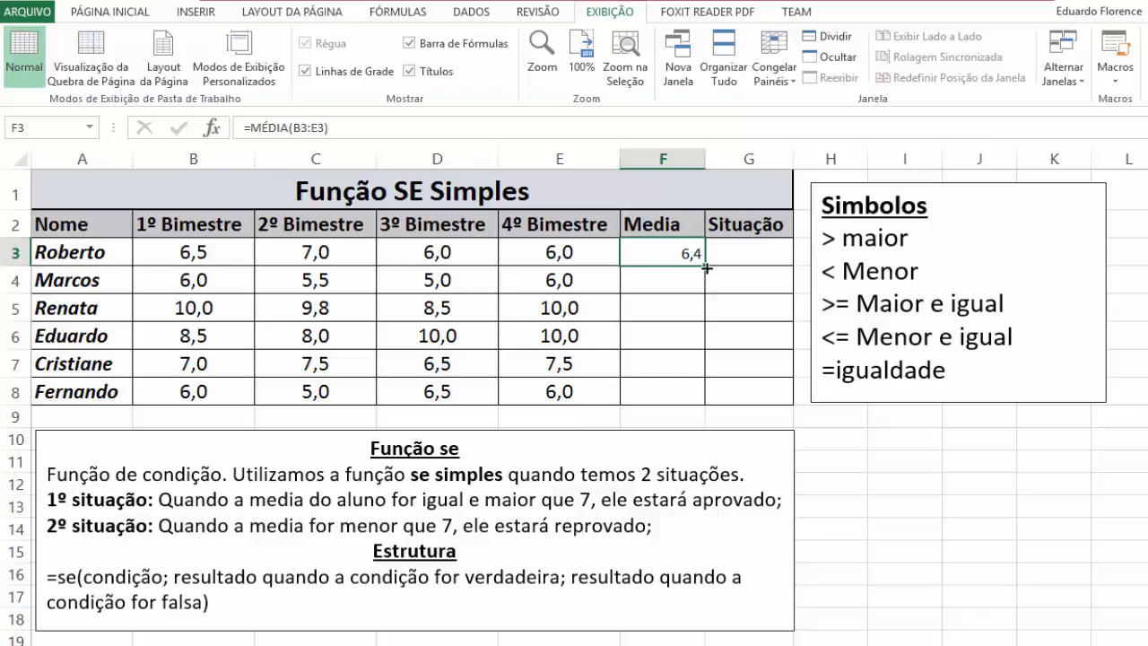
{"action": "double_click", "coordinate": [707, 267]}
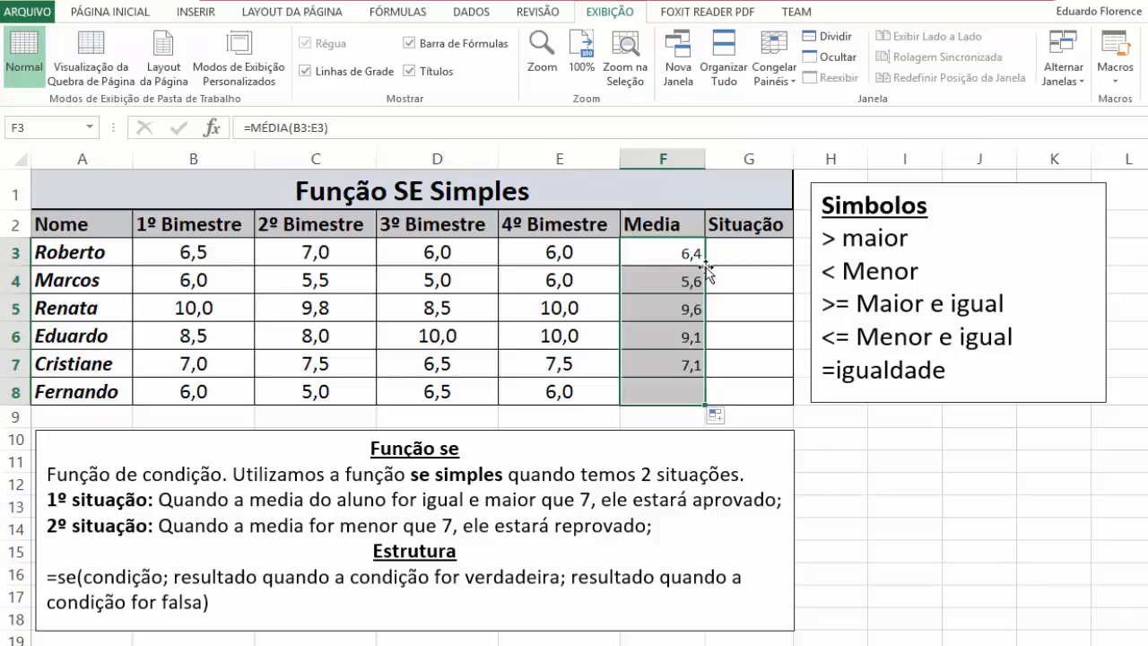
{"action": "left_click", "coordinate": [666, 281]}
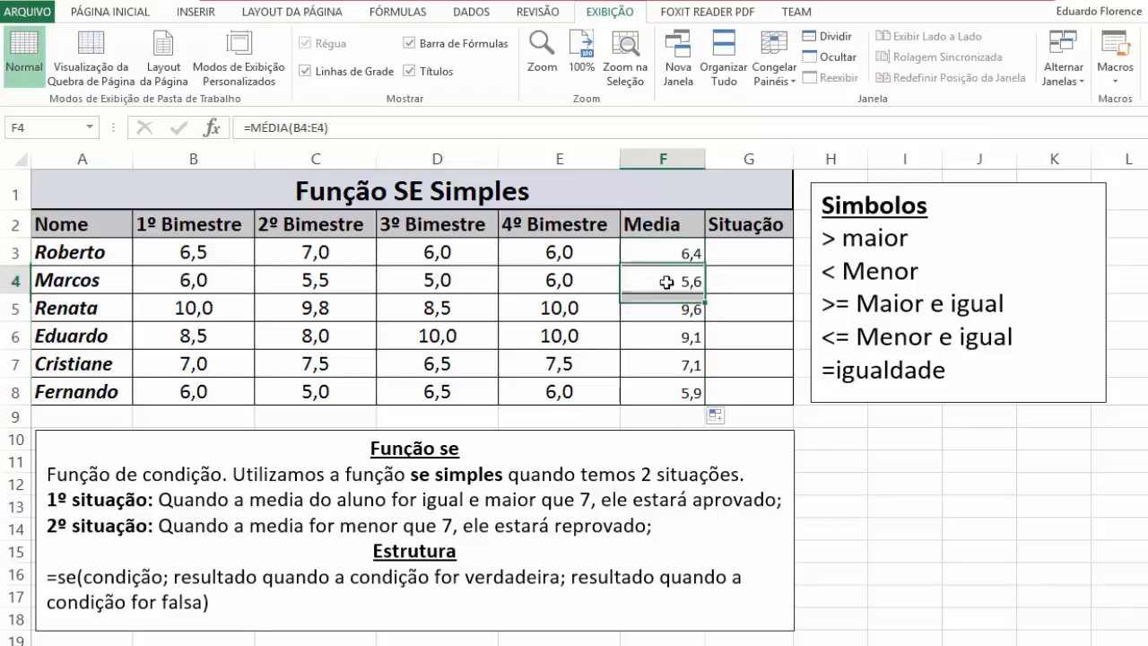
- Format the Media and Situação cells F3:G8 as centered, bold, 14-point text
{"action": "left_click_drag", "start_coordinate": [669, 251], "coordinate": [727, 397]}
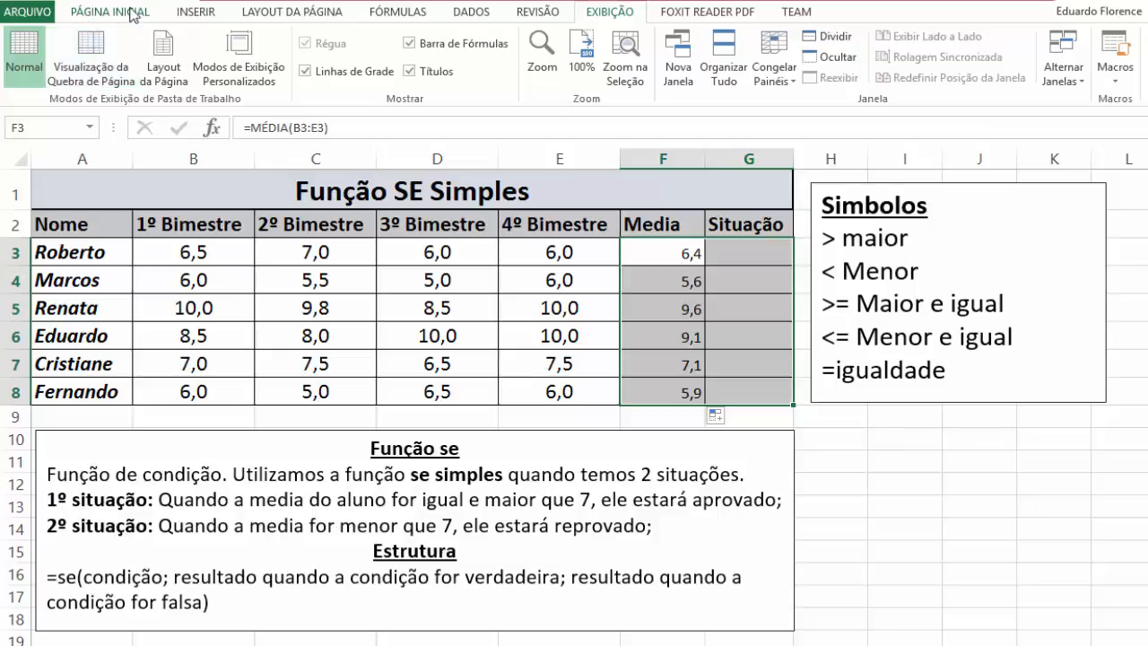
{"action": "left_click", "coordinate": [100, 17]}
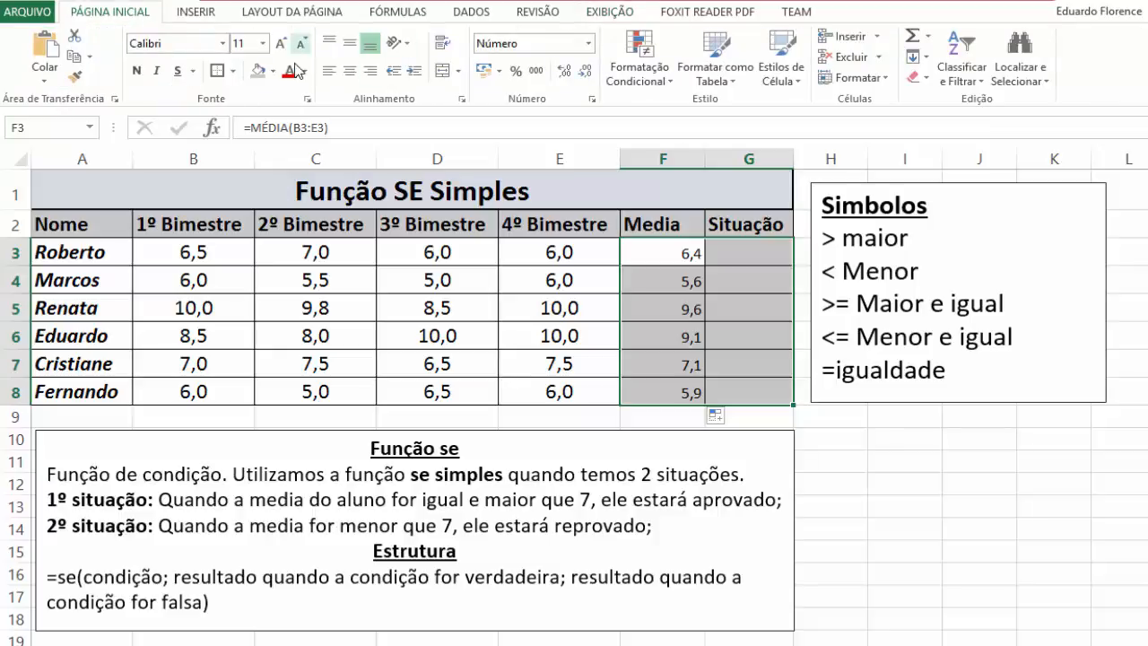
{"action": "left_click", "coordinate": [349, 72]}
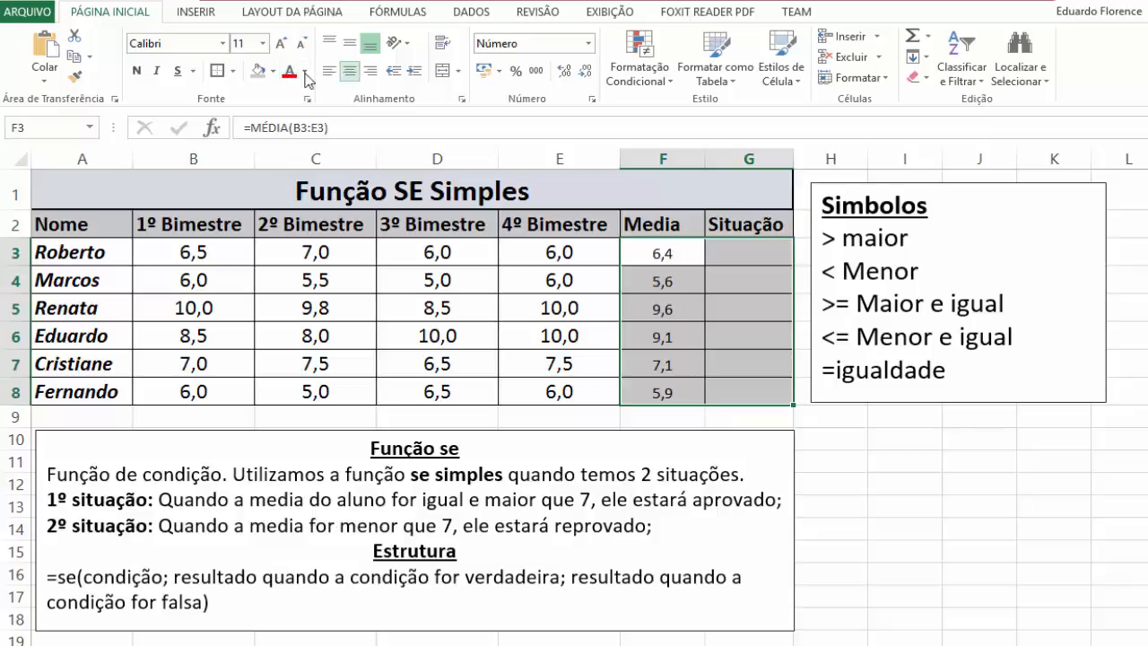
{"action": "left_click", "coordinate": [281, 43]}
{"action": "left_click", "coordinate": [280, 43]}
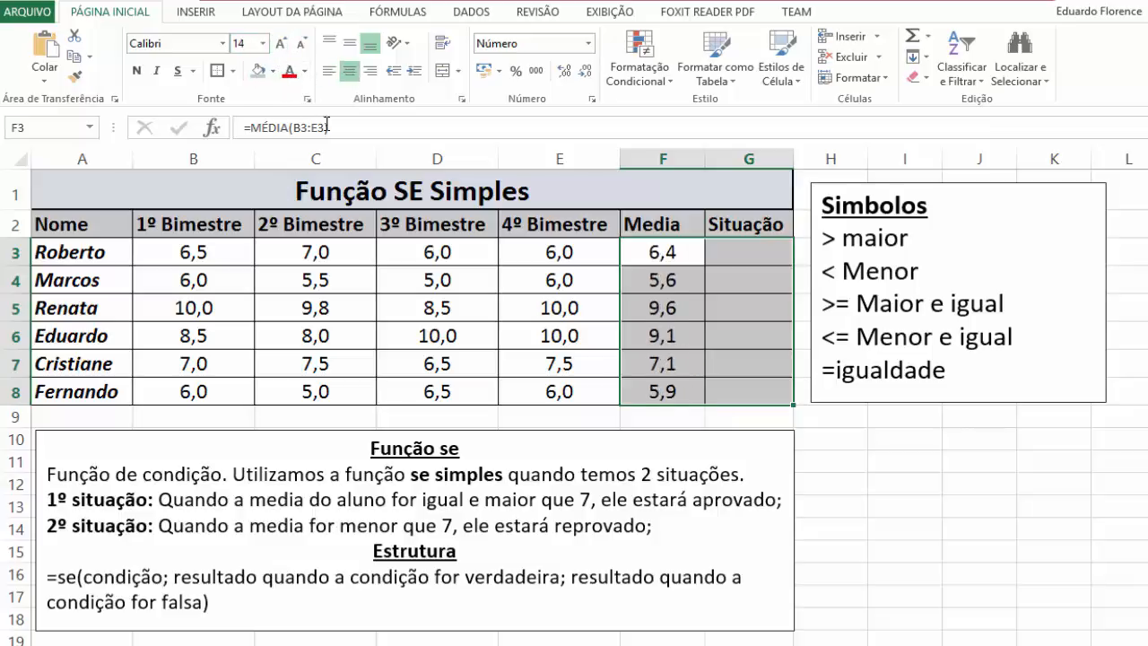
{"action": "left_click", "coordinate": [137, 72]}
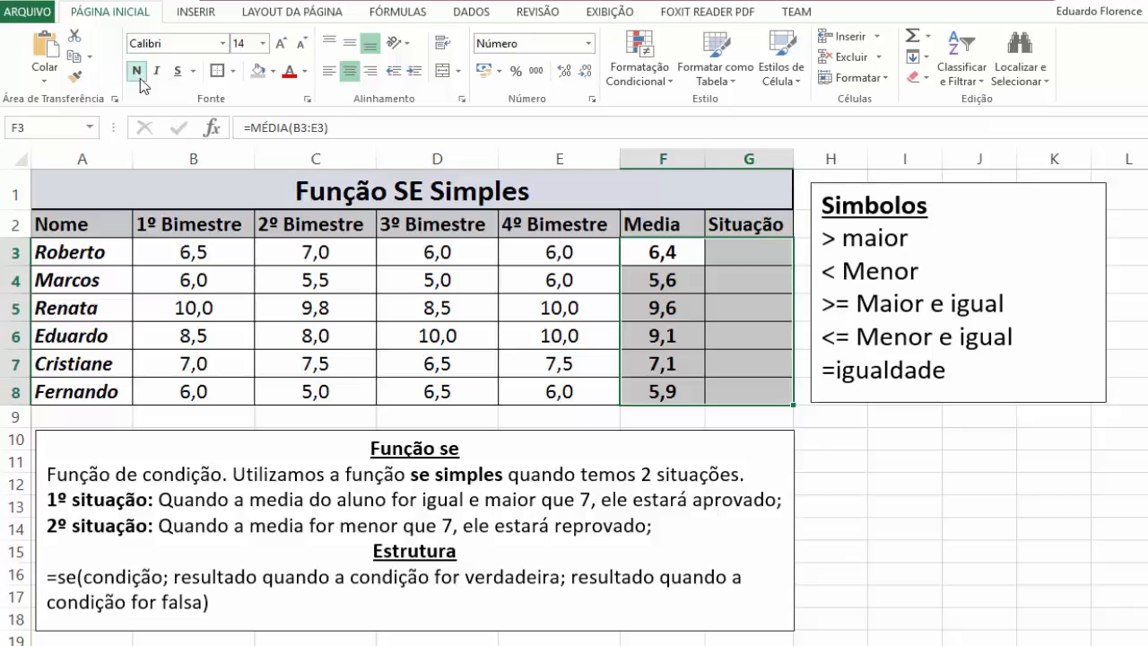
{"action": "left_click", "coordinate": [661, 314]}
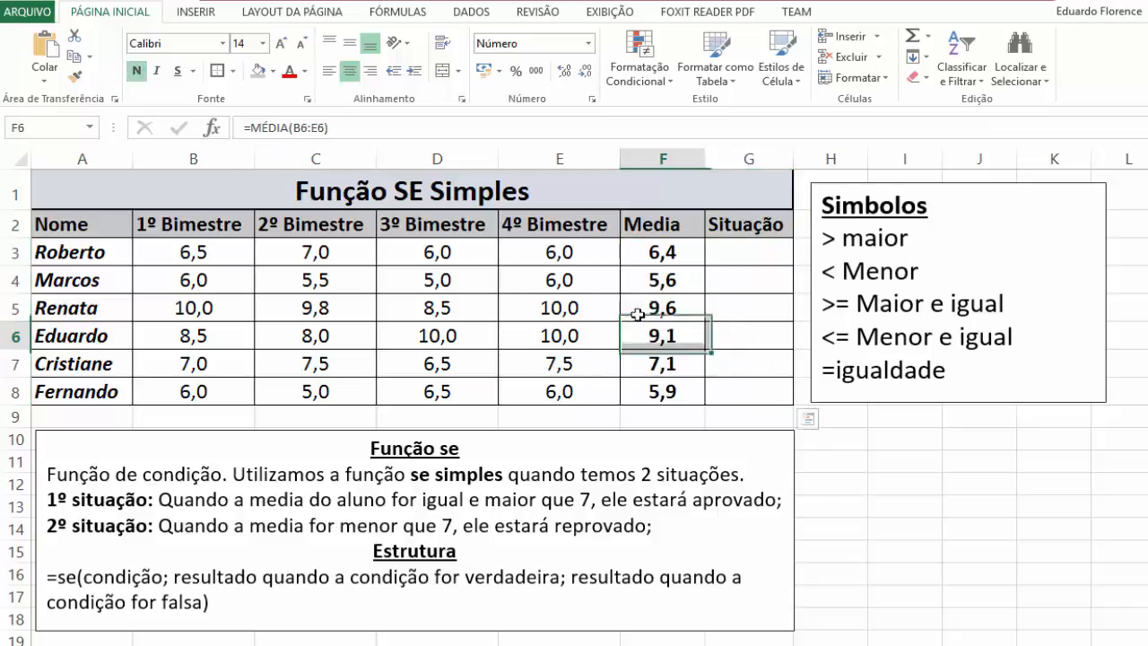
- Apply a light blue fill to the Media and Situação cells F3:G8
{"action": "left_click_drag", "start_coordinate": [659, 253], "coordinate": [719, 383]}
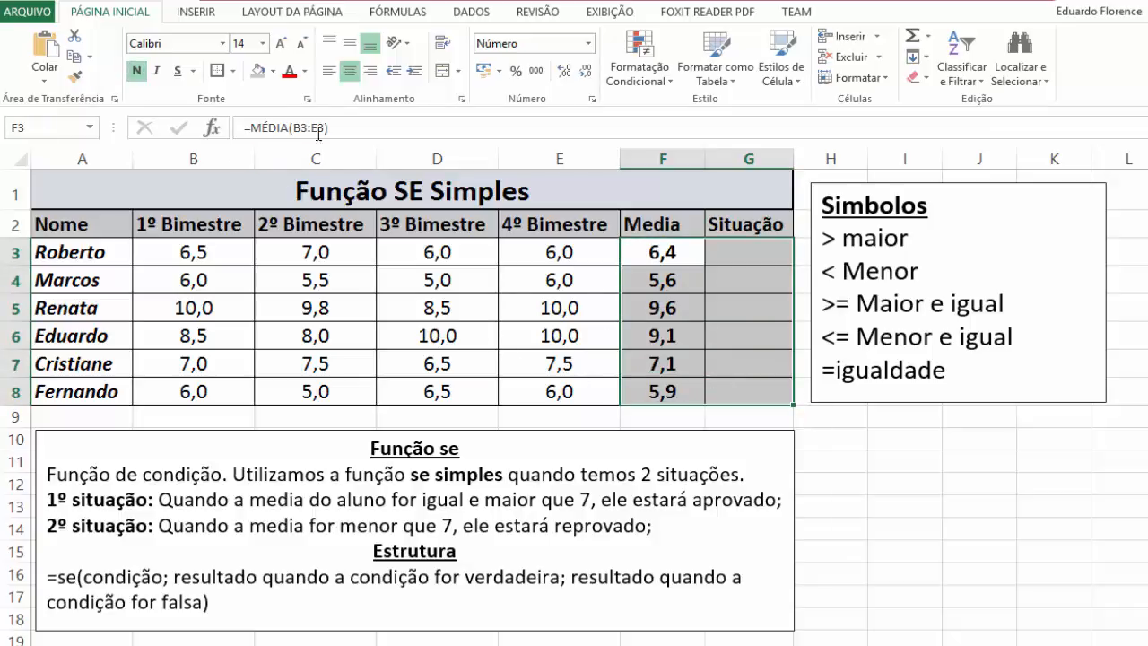
{"action": "left_click", "coordinate": [273, 71]}
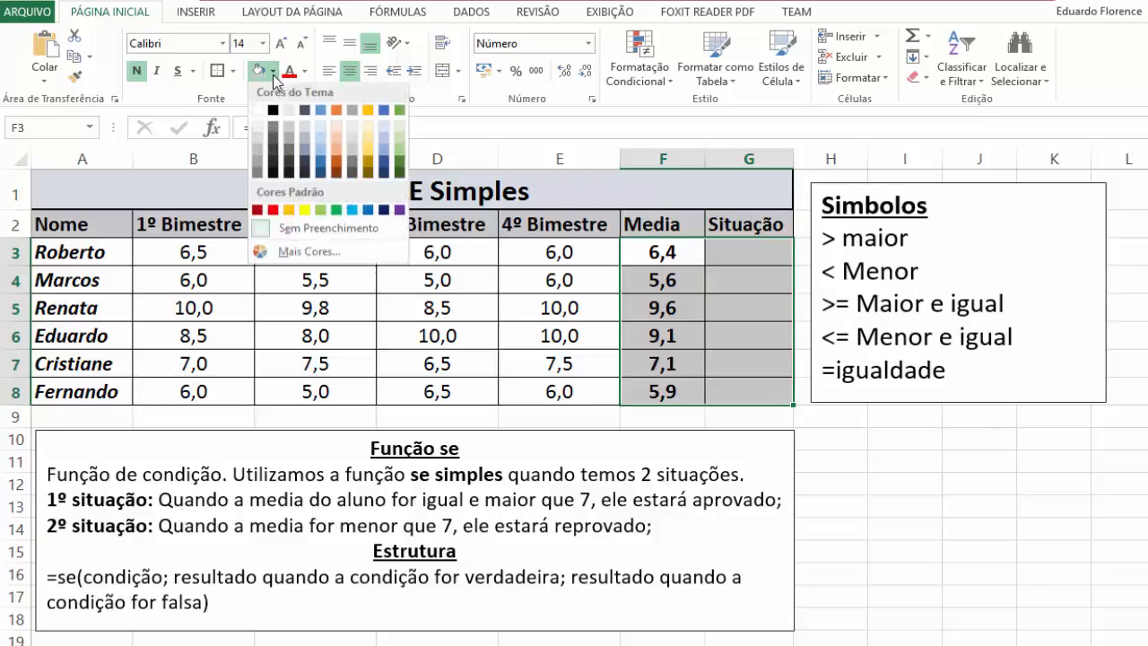
{"action": "left_click", "coordinate": [320, 139]}
{"action": "left_click", "coordinate": [675, 287]}
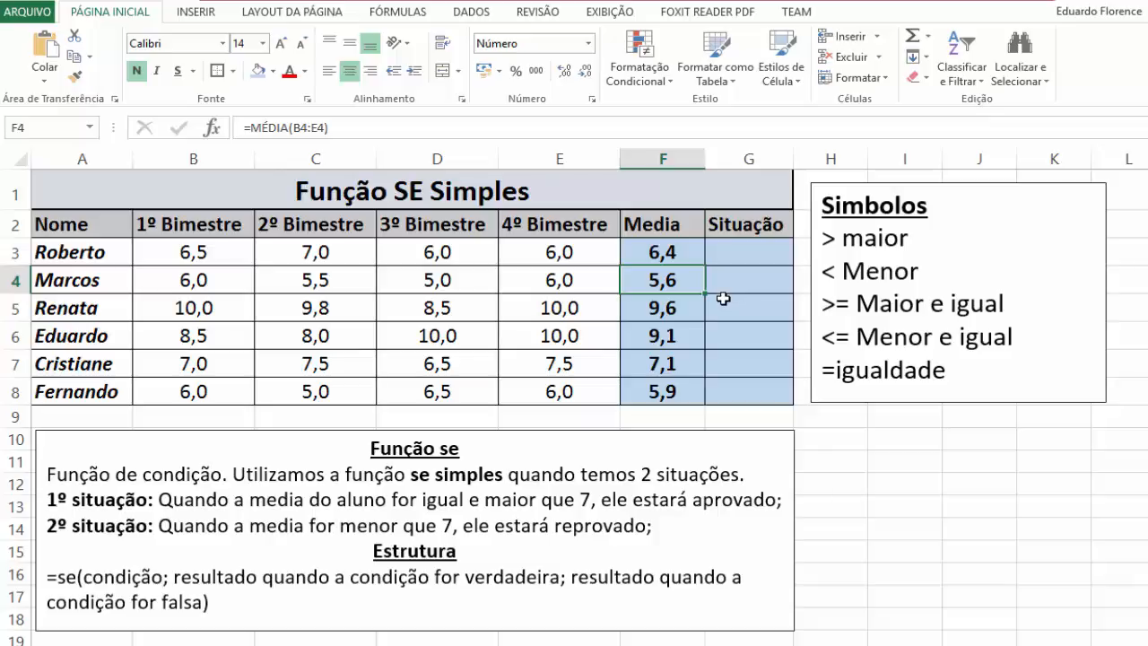
{"action": "left_click", "coordinate": [733, 255]}
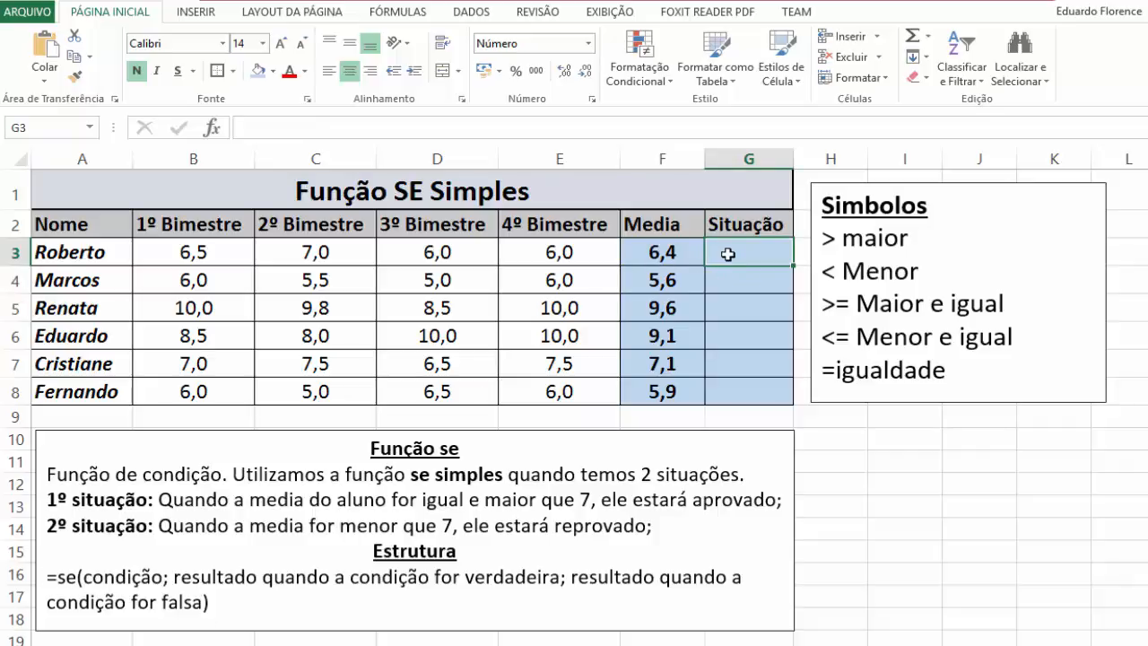
{"action": "type", "text": "=se"}
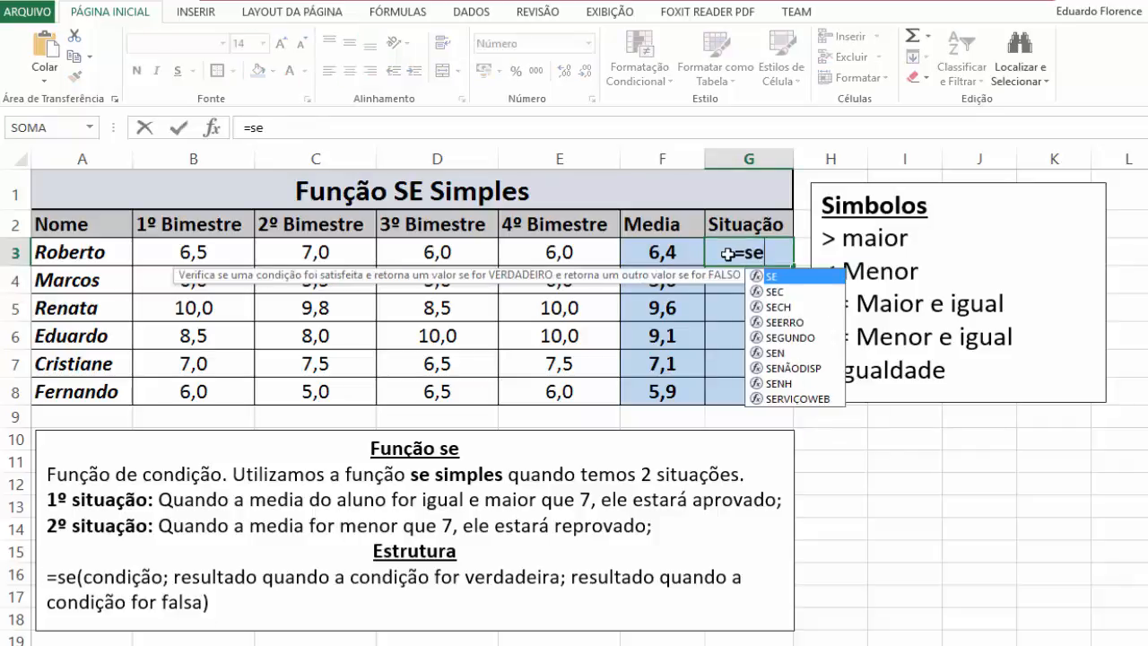
{"action": "type", "text": "("}
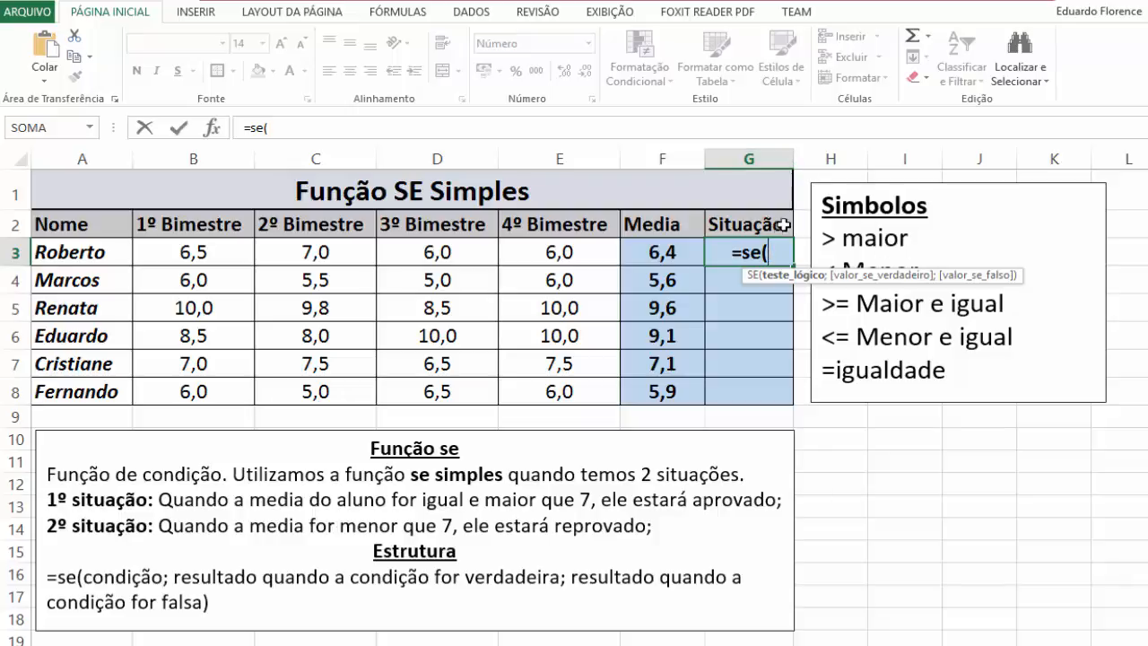
{"action": "left_click_drag", "start_coordinate": [774, 257], "coordinate": [724, 251]}
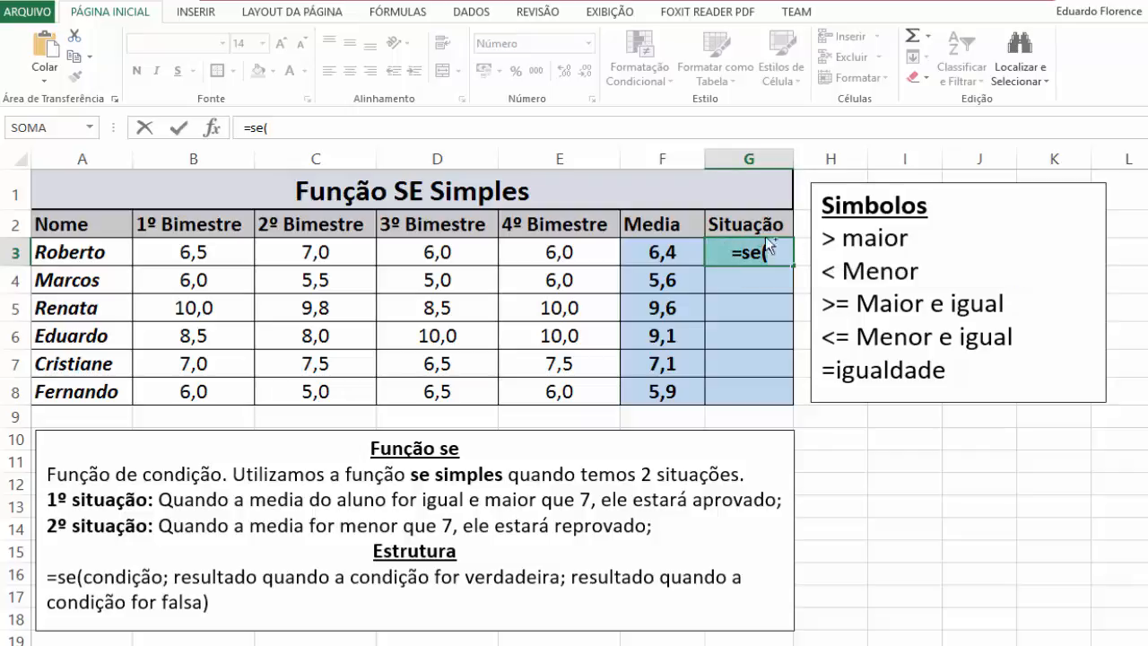
{"action": "key", "text": "Escape"}
- Widen column G, the Situação column, to nearly double its width
{"action": "left_click", "coordinate": [785, 172]}
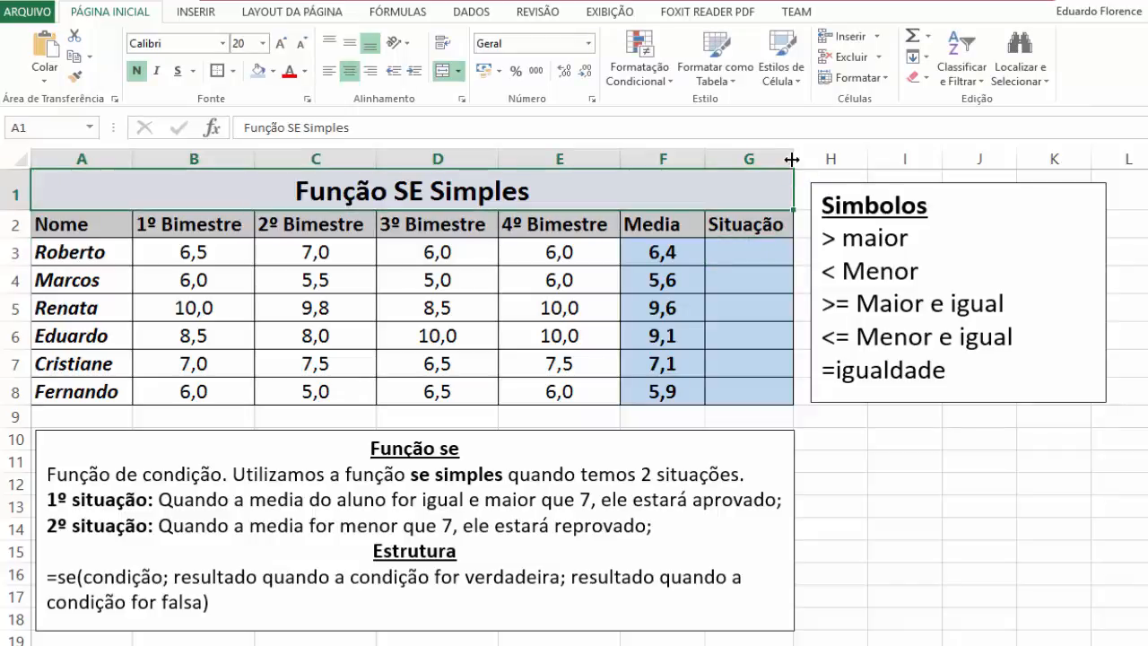
{"action": "left_click_drag", "start_coordinate": [793, 159], "coordinate": [854, 163]}
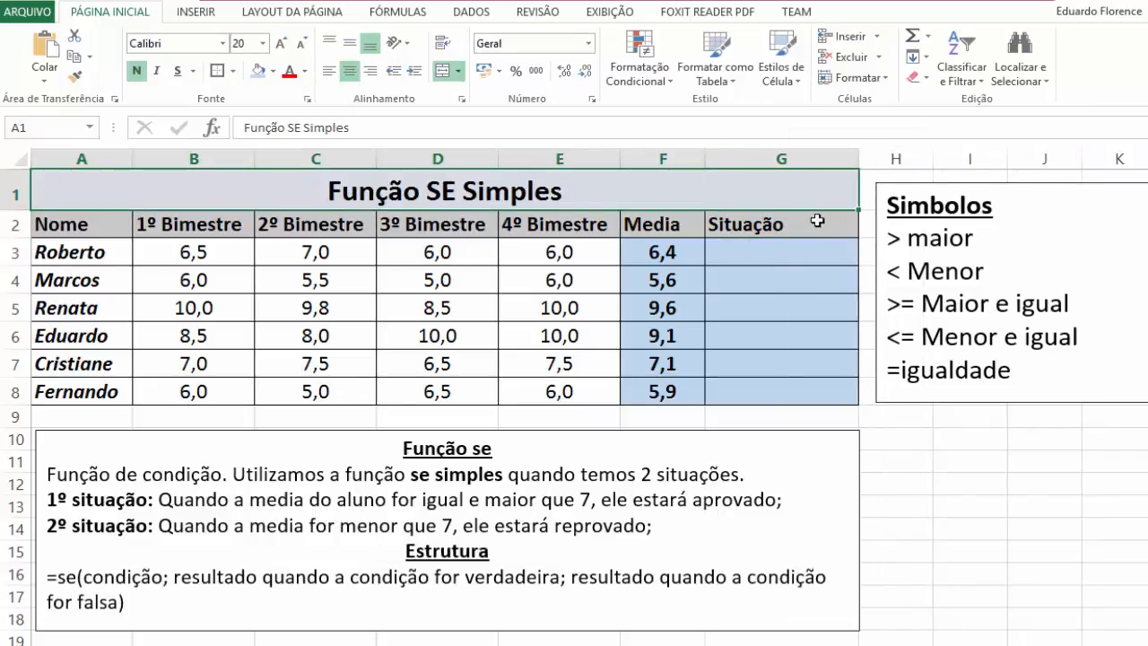
- Enter the formula =SE(F3>=7;"Aprovado";"Reprovado") in the first Situação cell, G3
{"action": "left_click", "coordinate": [798, 251]}
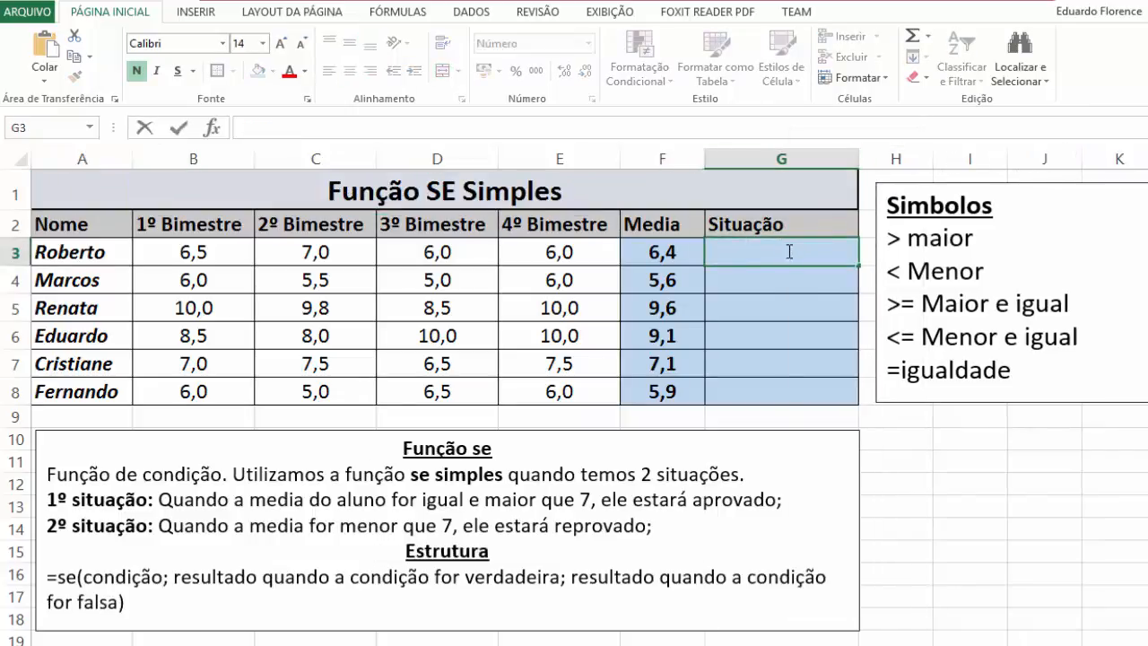
{"action": "type", "text": "=se("}
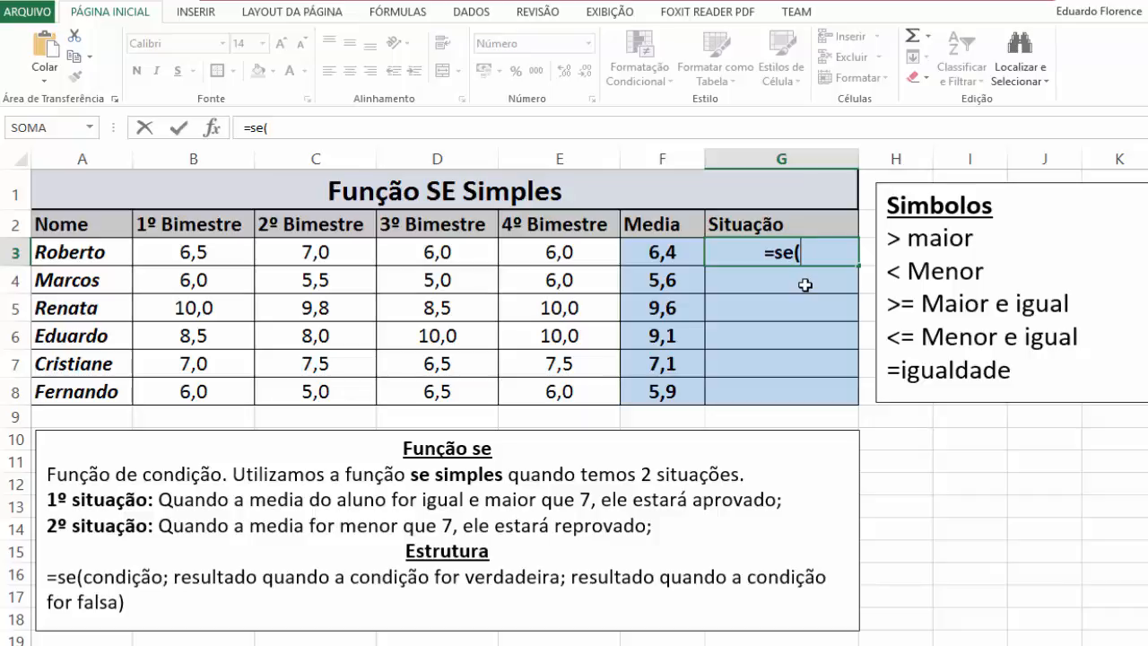
{"action": "left_click", "coordinate": [662, 253]}
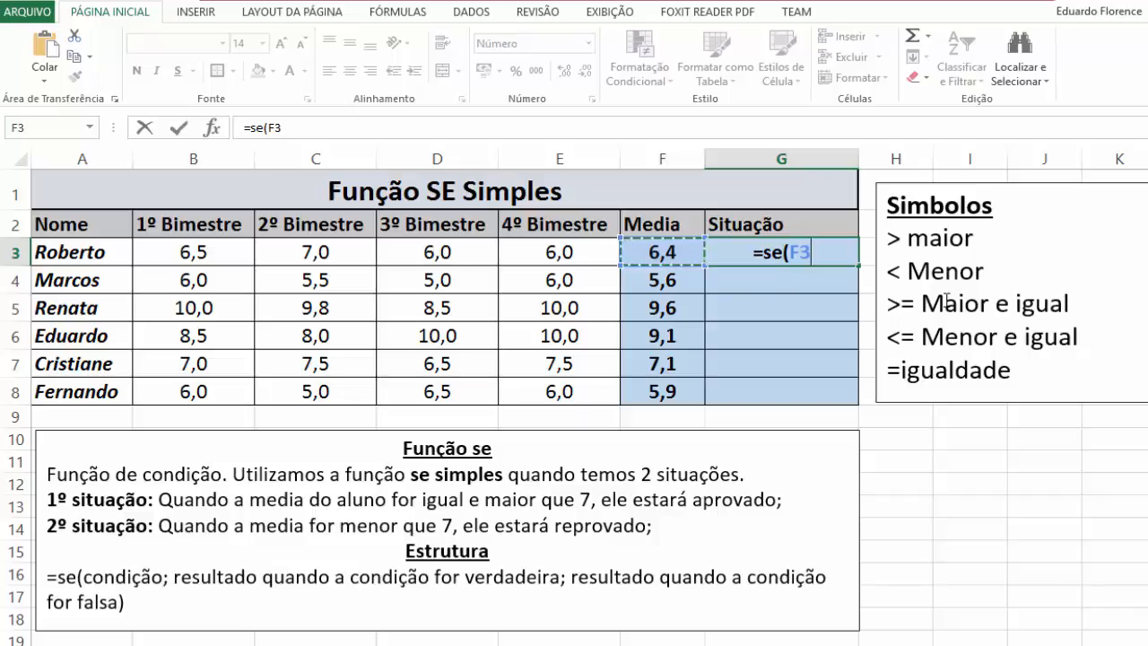
{"action": "type", "text": ">"}
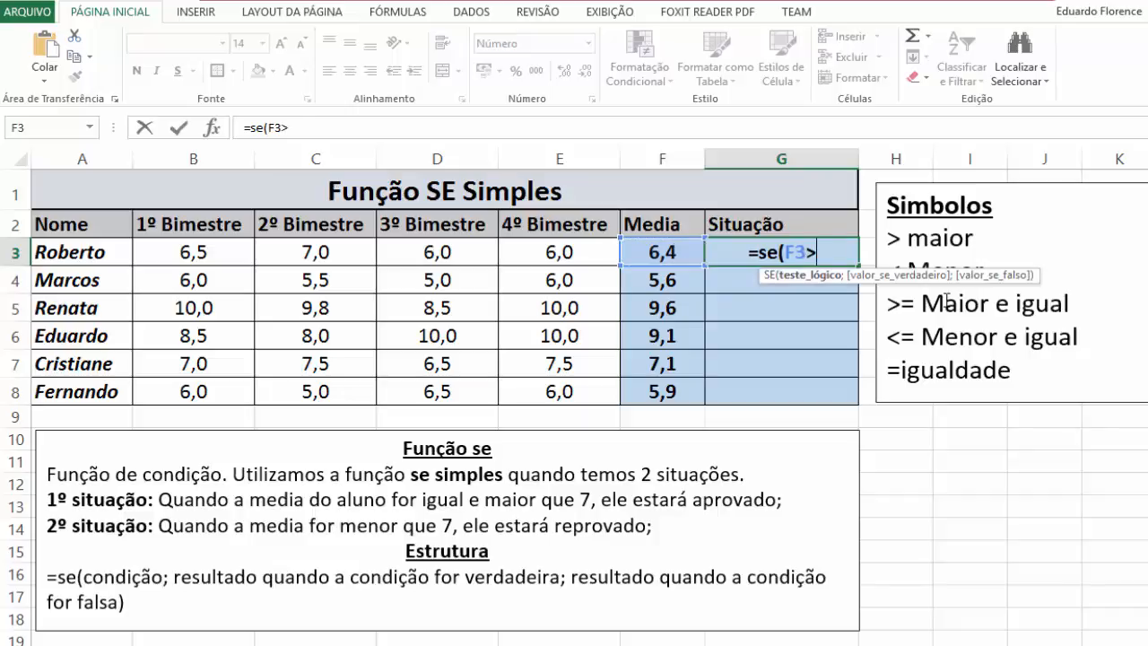
{"action": "type", "text": "="}
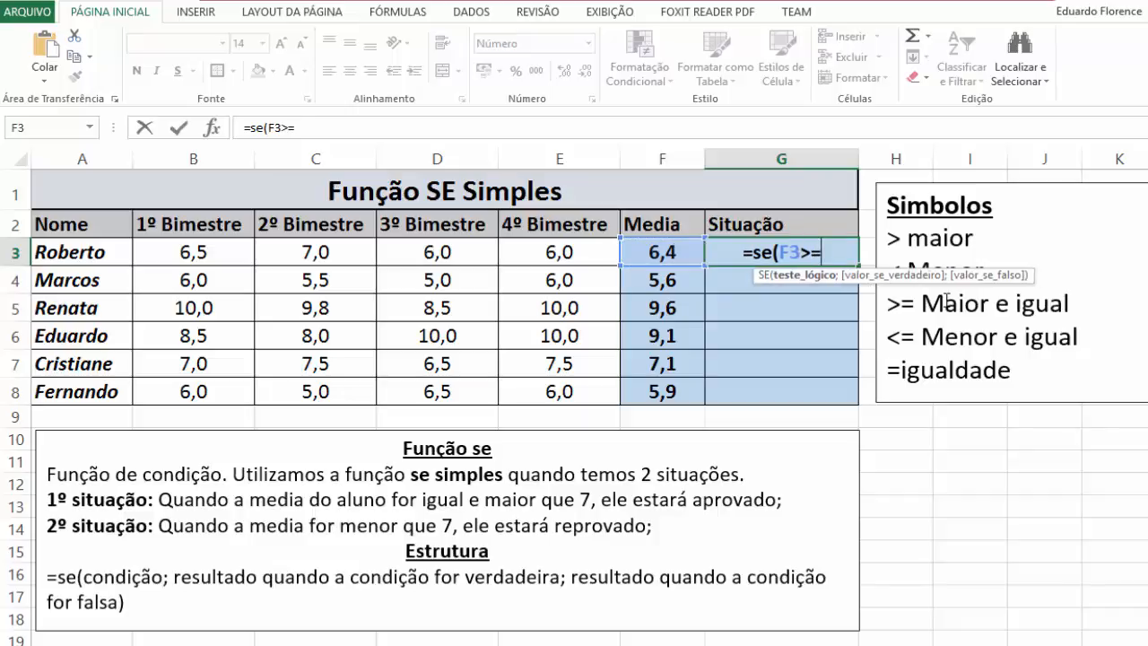
{"action": "type", "text": "7"}
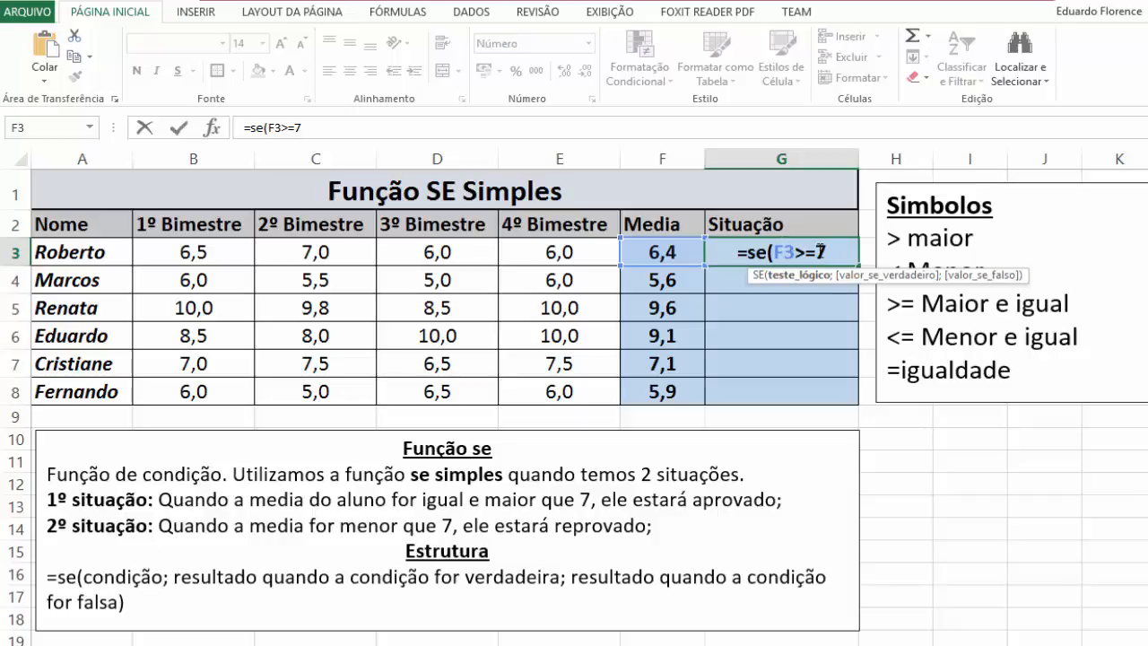
{"action": "type", "text": ";"}
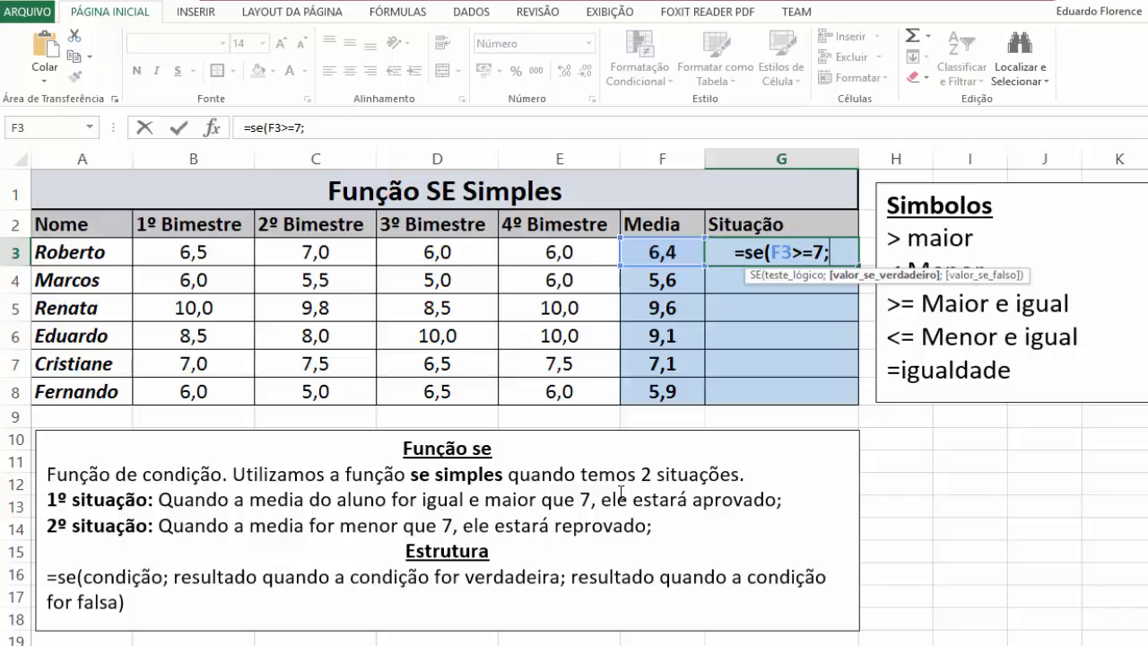
{"action": "type", "text": "\""}
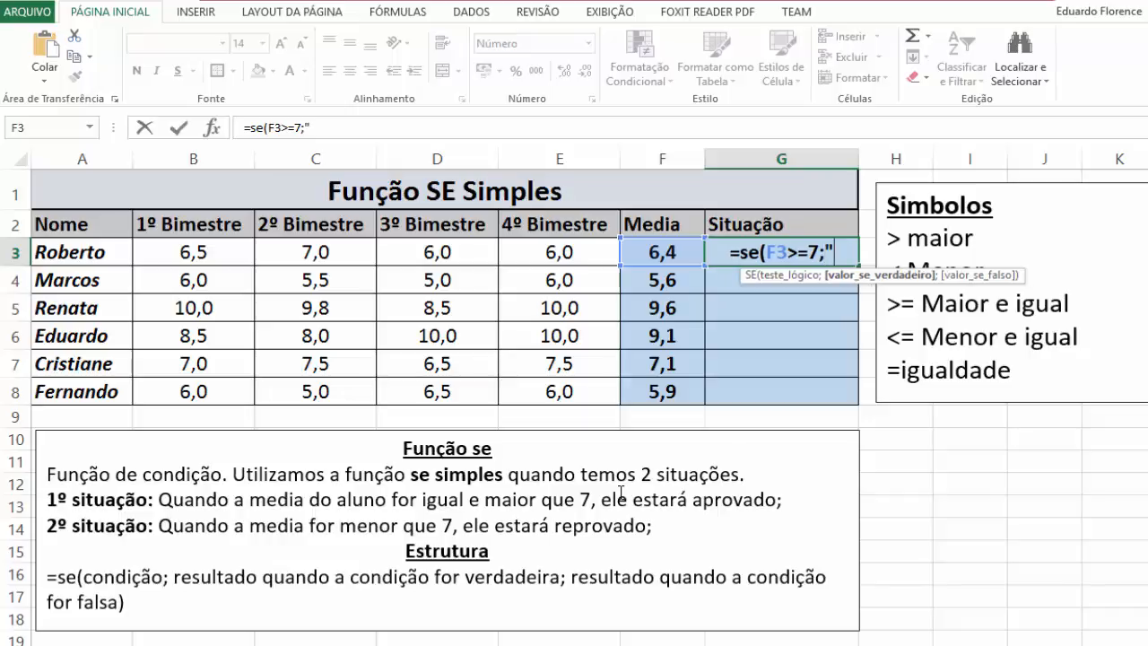
{"action": "type", "text": "A"}
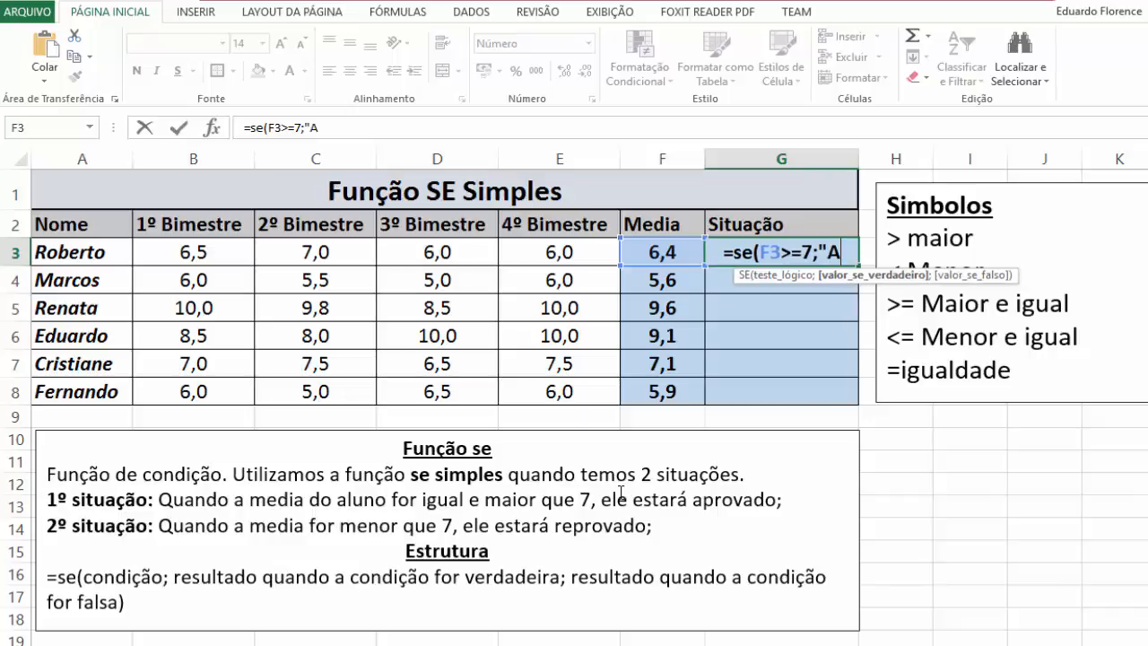
{"action": "type", "text": "provado"}
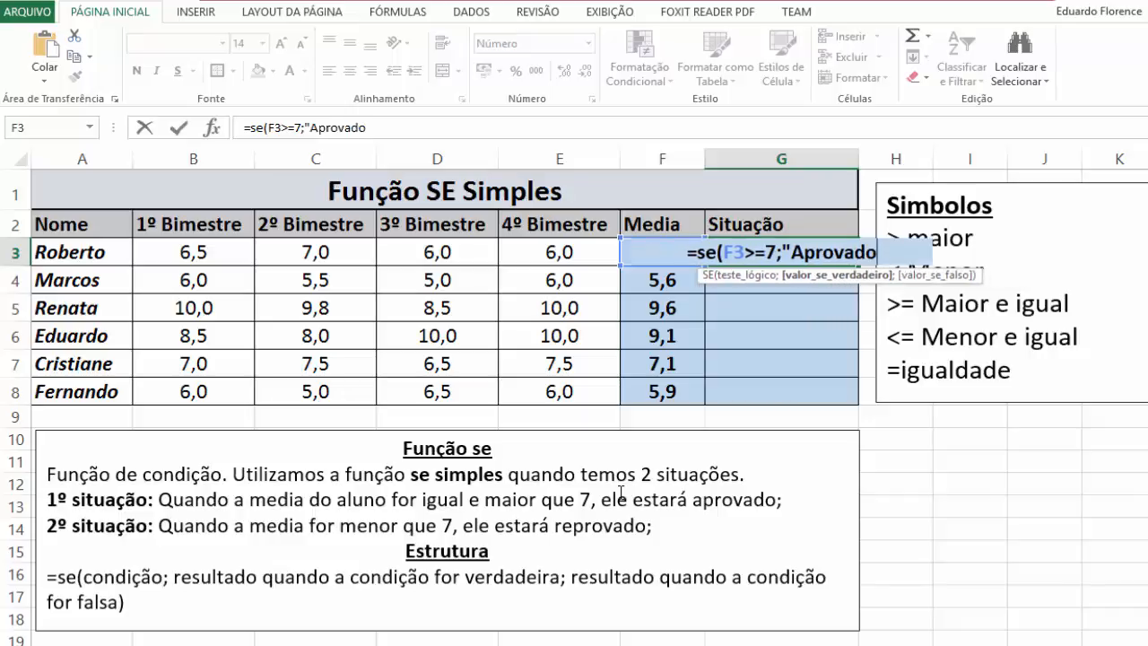
{"action": "type", "text": "\""}
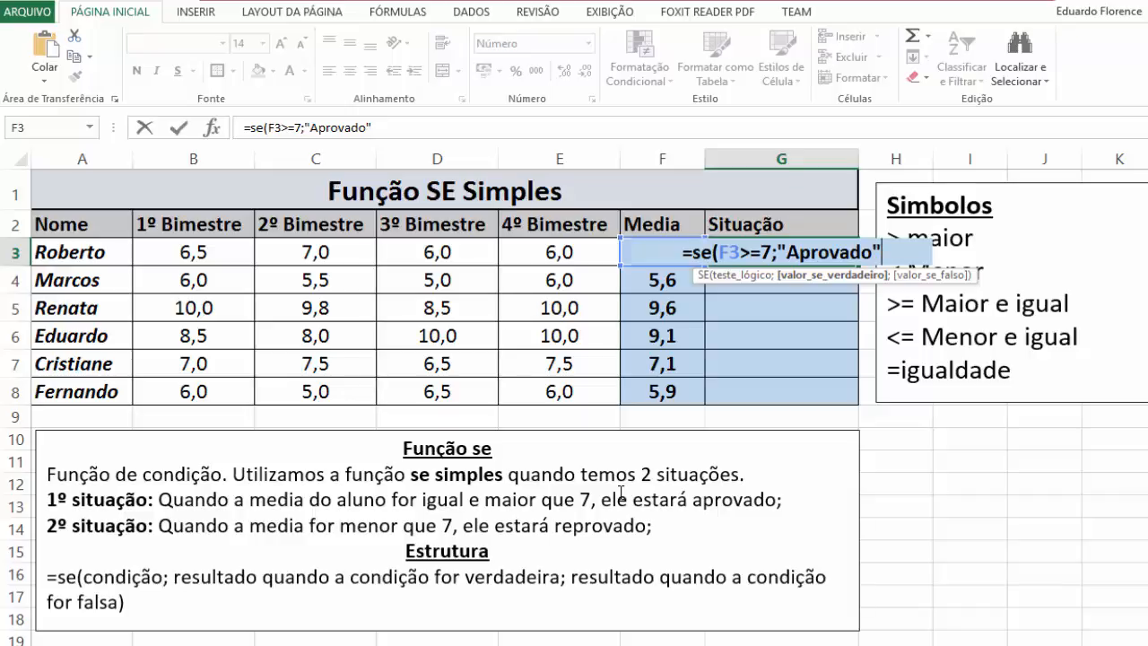
{"action": "type", "text": ";"}
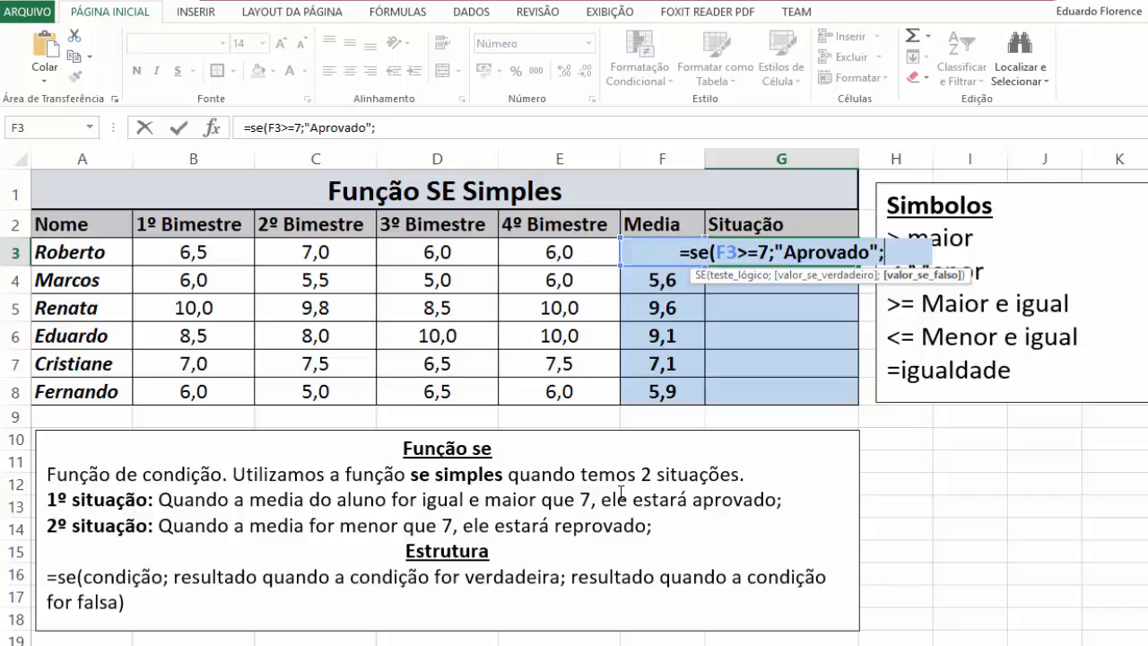
{"action": "type", "text": "\""}
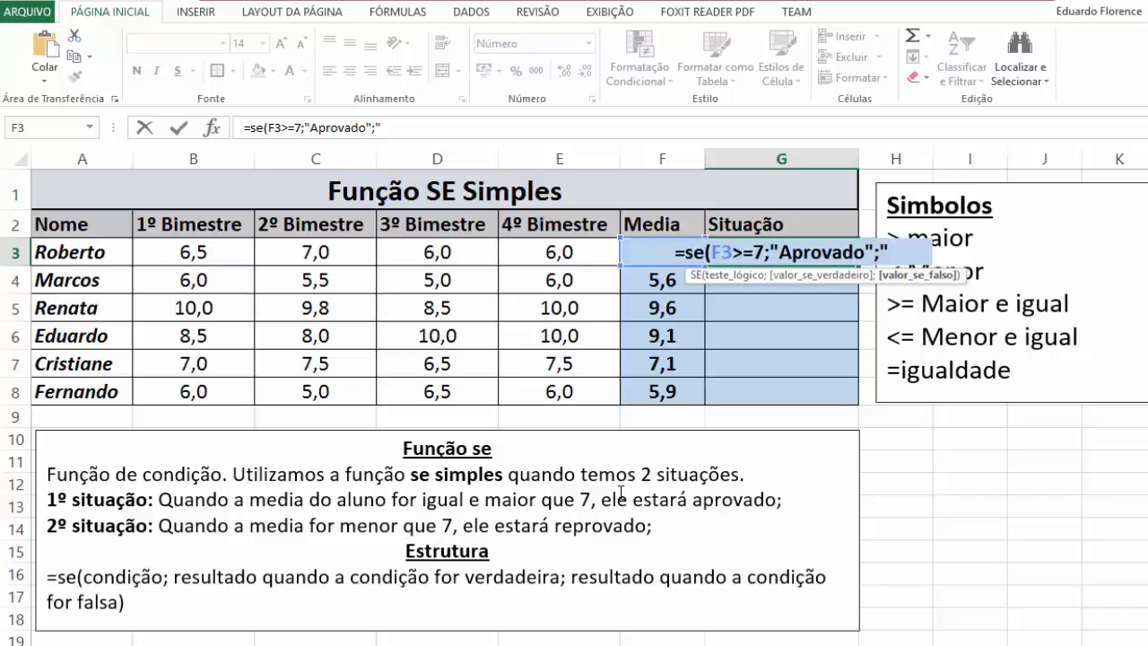
{"action": "type", "text": "Re"}
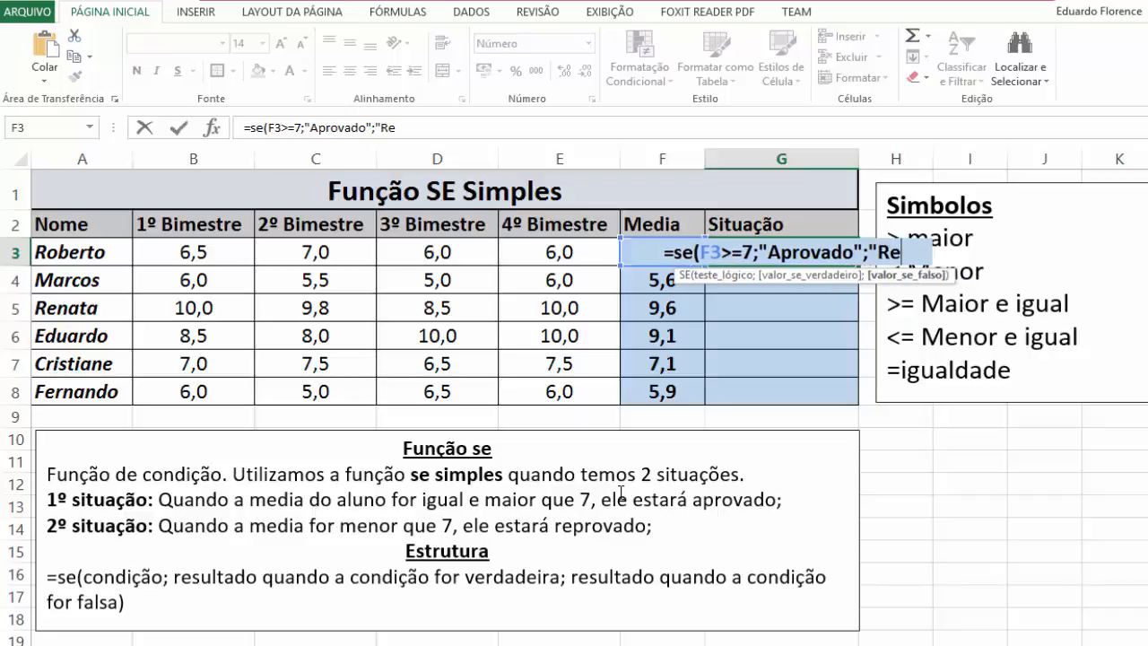
{"action": "type", "text": "provado\""}
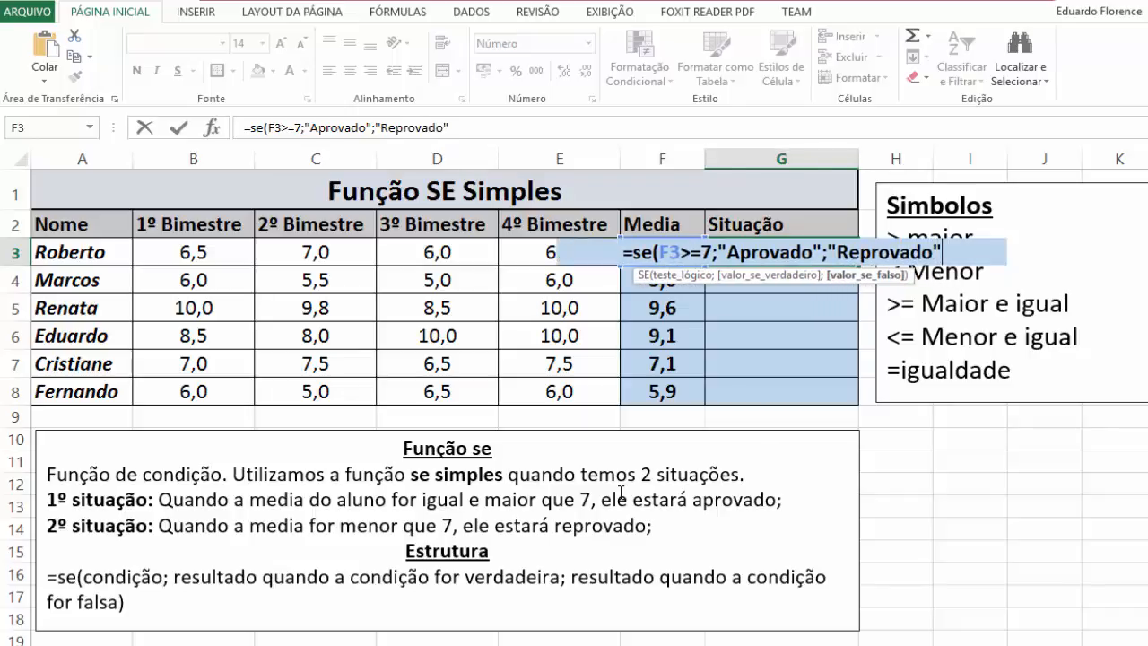
{"action": "type", "text": ")"}
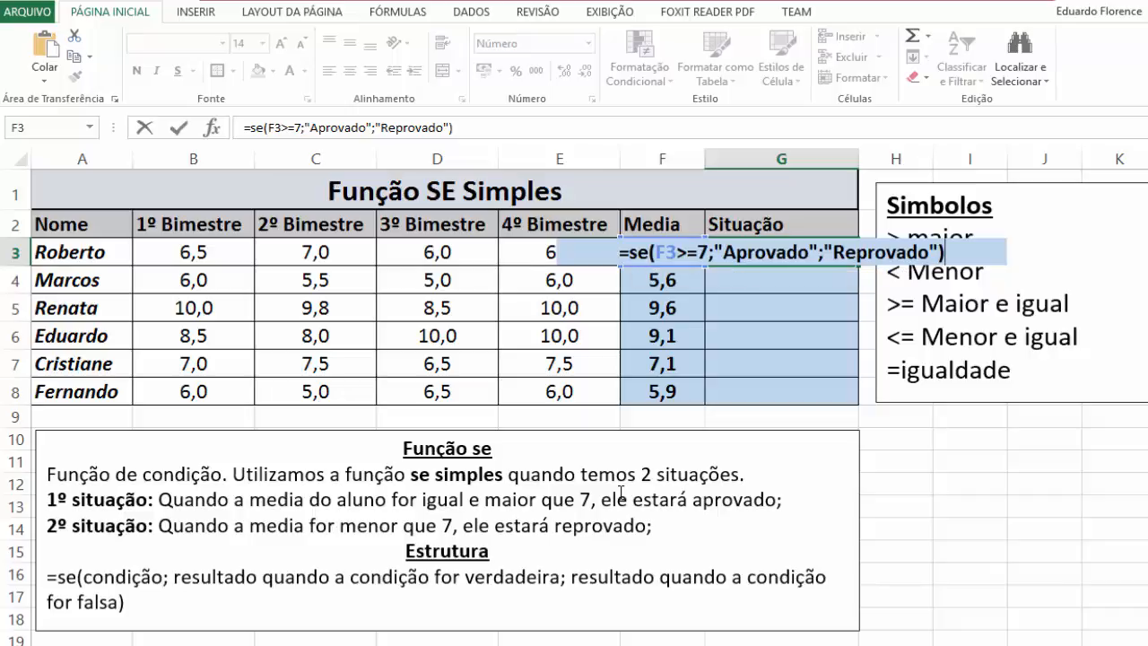
{"action": "key", "text": "Return"}
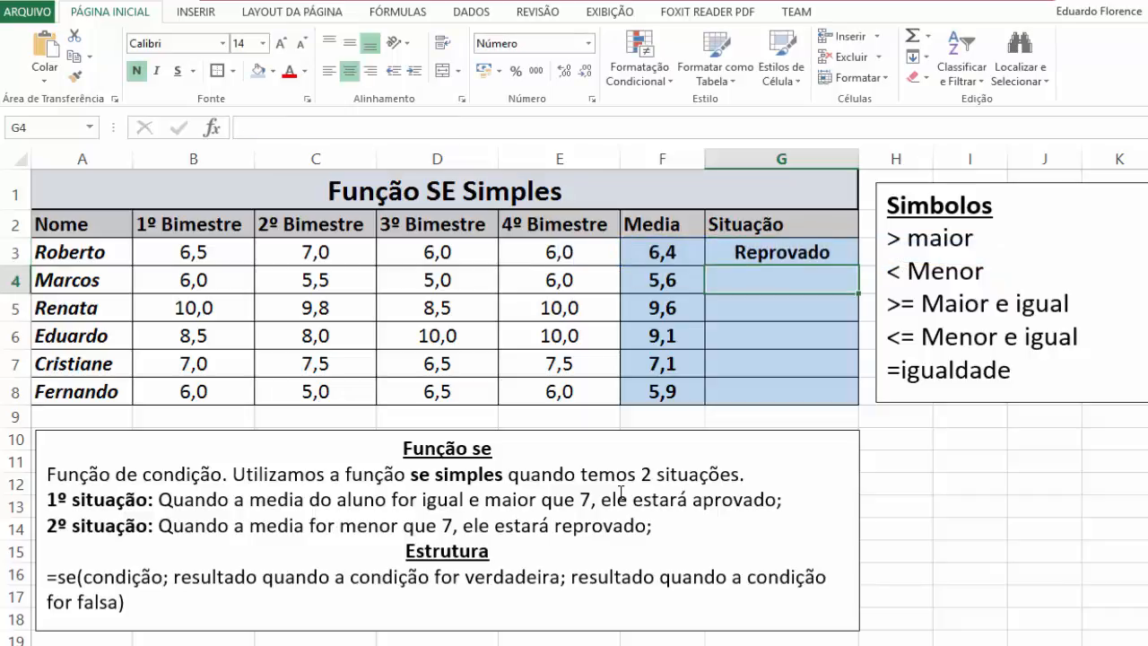
- Examine the condition and both results of the SE formula in G3, along with the average in F3 that it tests
{"action": "left_click", "coordinate": [760, 252]}
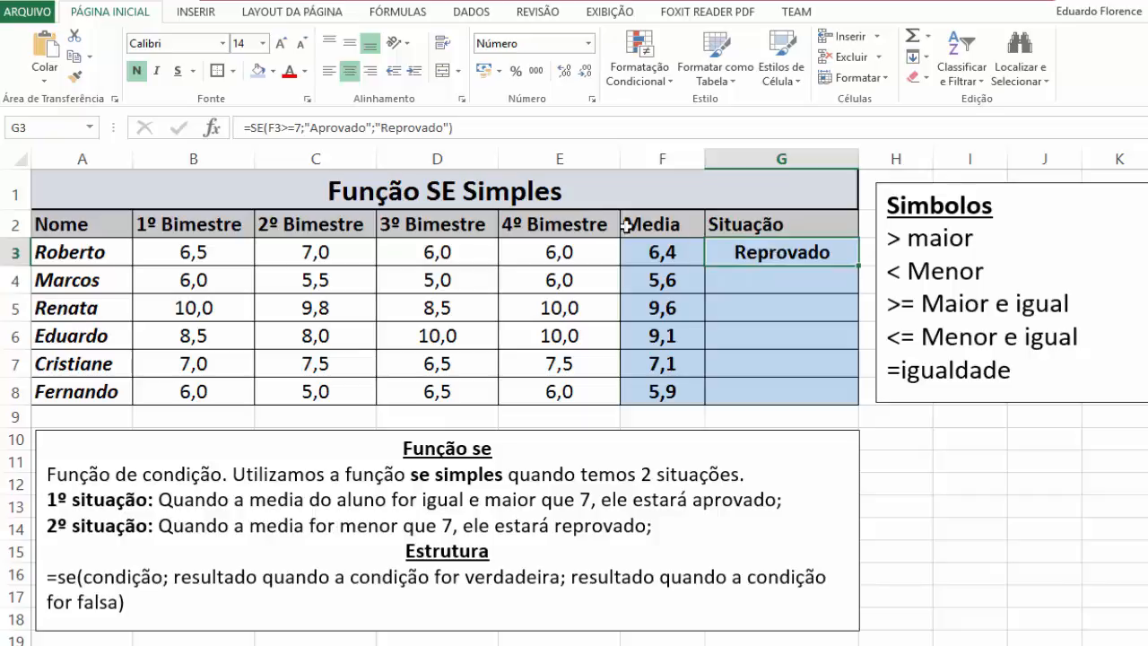
{"action": "left_click", "coordinate": [478, 128]}
{"action": "left_click_drag", "start_coordinate": [273, 145], "coordinate": [250, 125]}
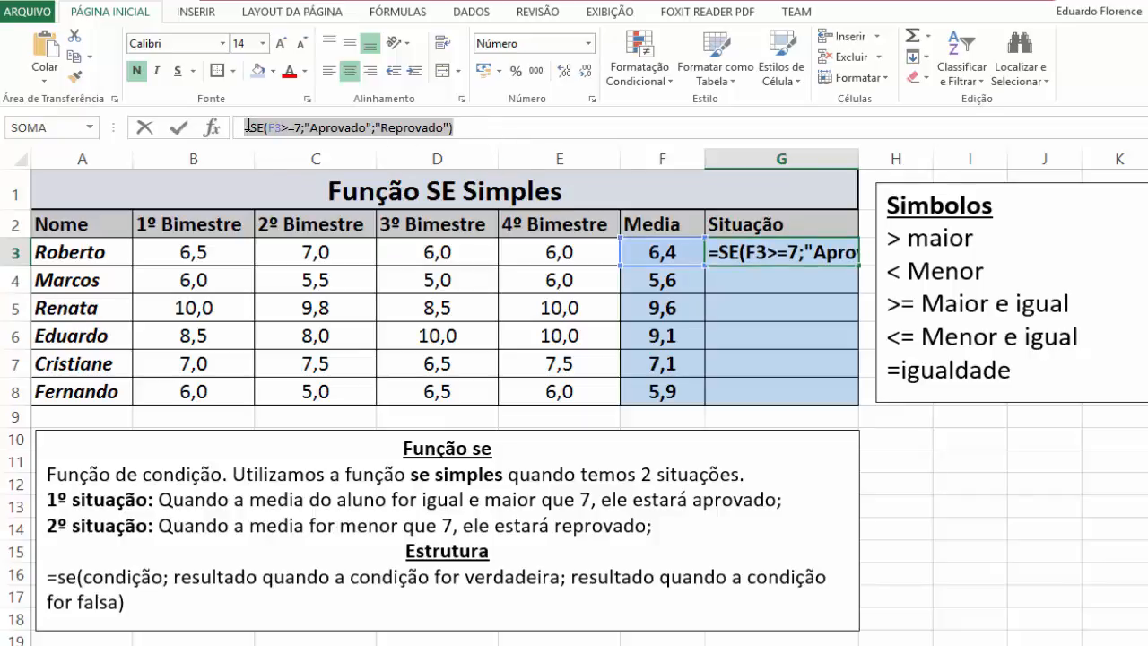
{"action": "left_click", "coordinate": [490, 125]}
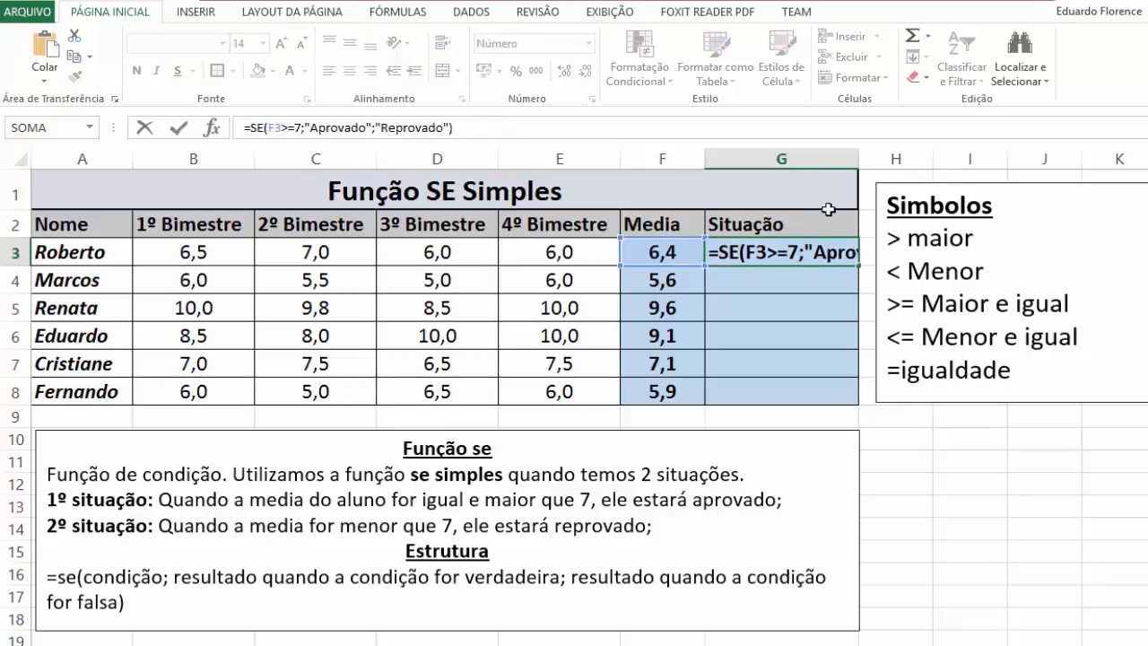
{"action": "left_click", "coordinate": [780, 257]}
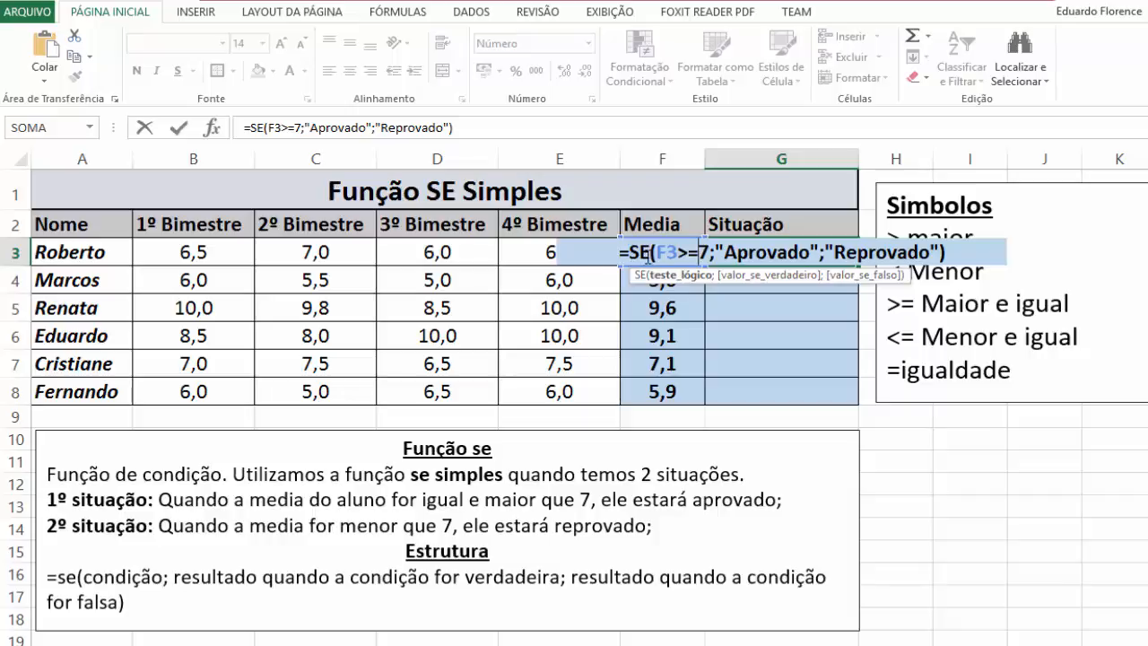
{"action": "left_click", "coordinate": [748, 304]}
{"action": "key", "text": "Escape"}
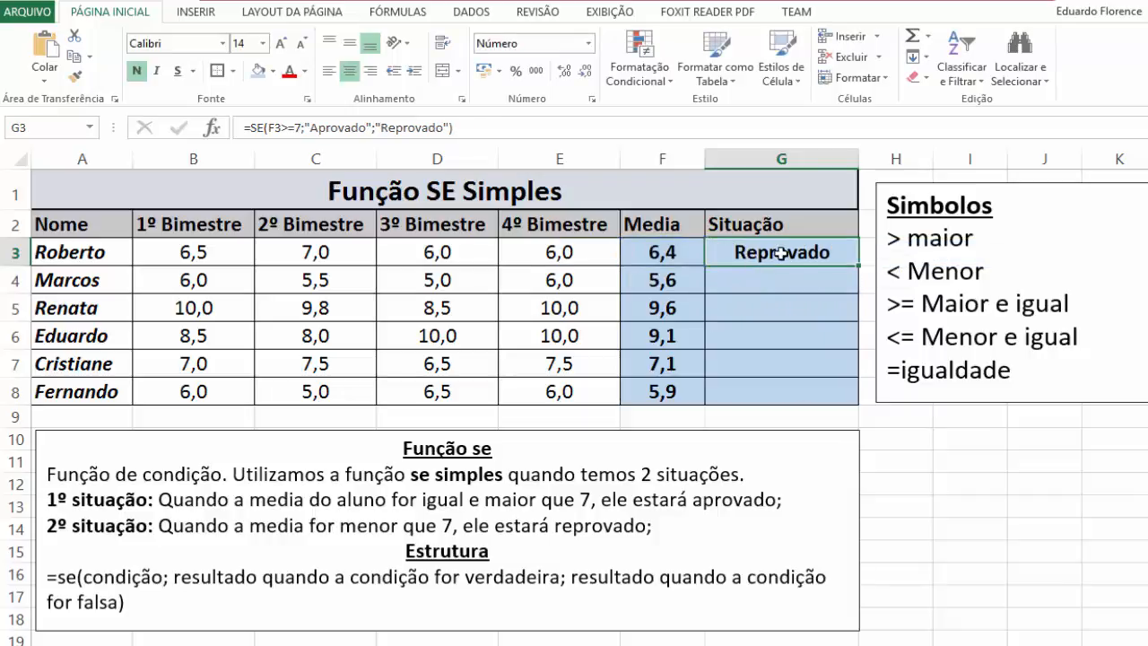
{"action": "double_click", "coordinate": [780, 253]}
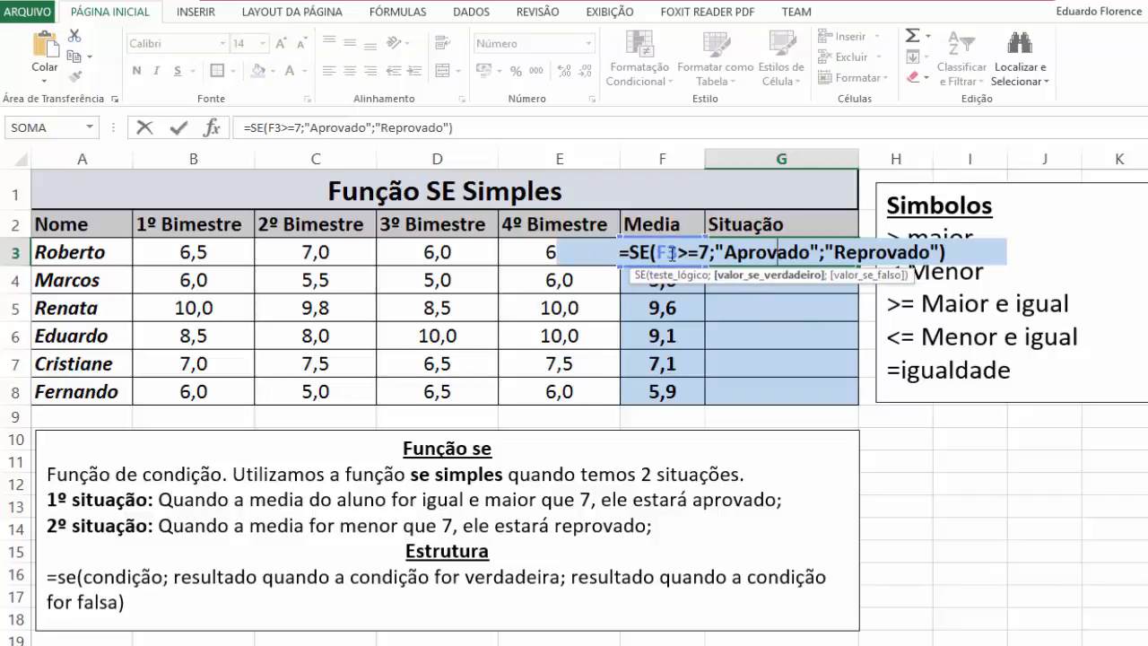
{"action": "key", "text": "ctrl+Return"}
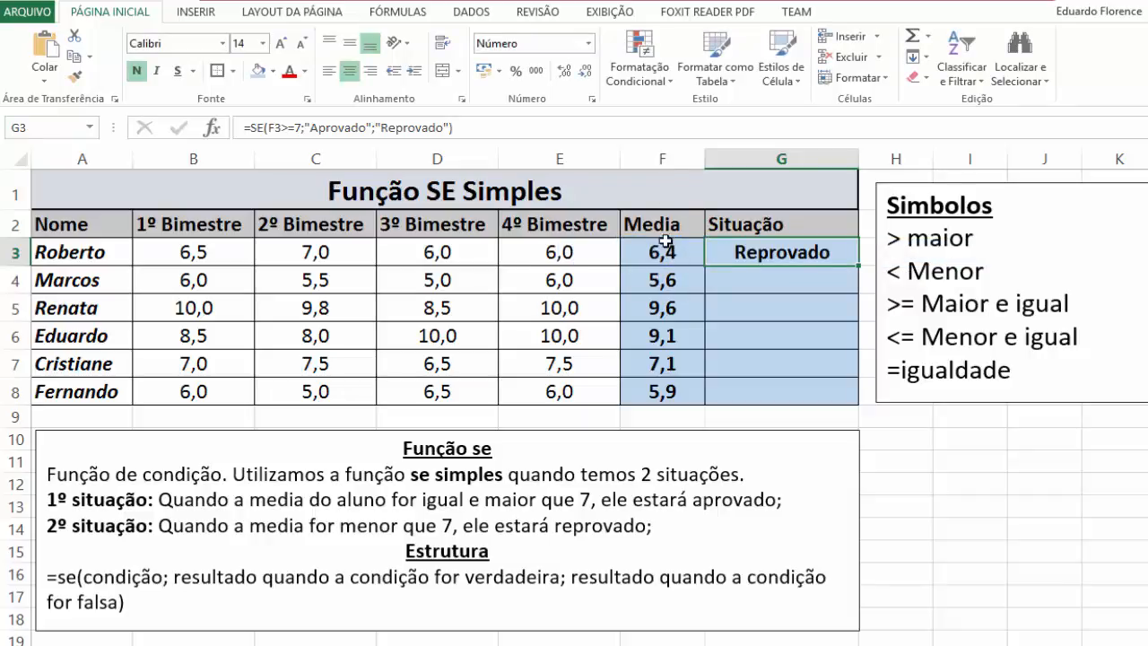
{"action": "left_click", "coordinate": [664, 252]}
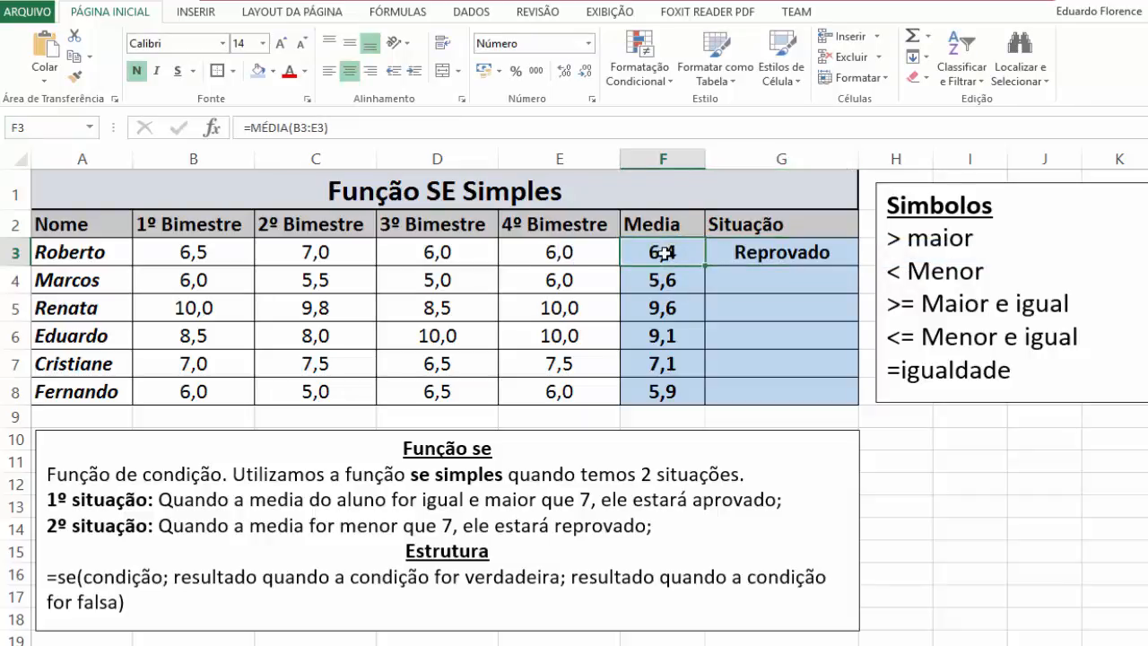
{"action": "left_click", "coordinate": [737, 251]}
{"action": "double_click", "coordinate": [737, 251]}
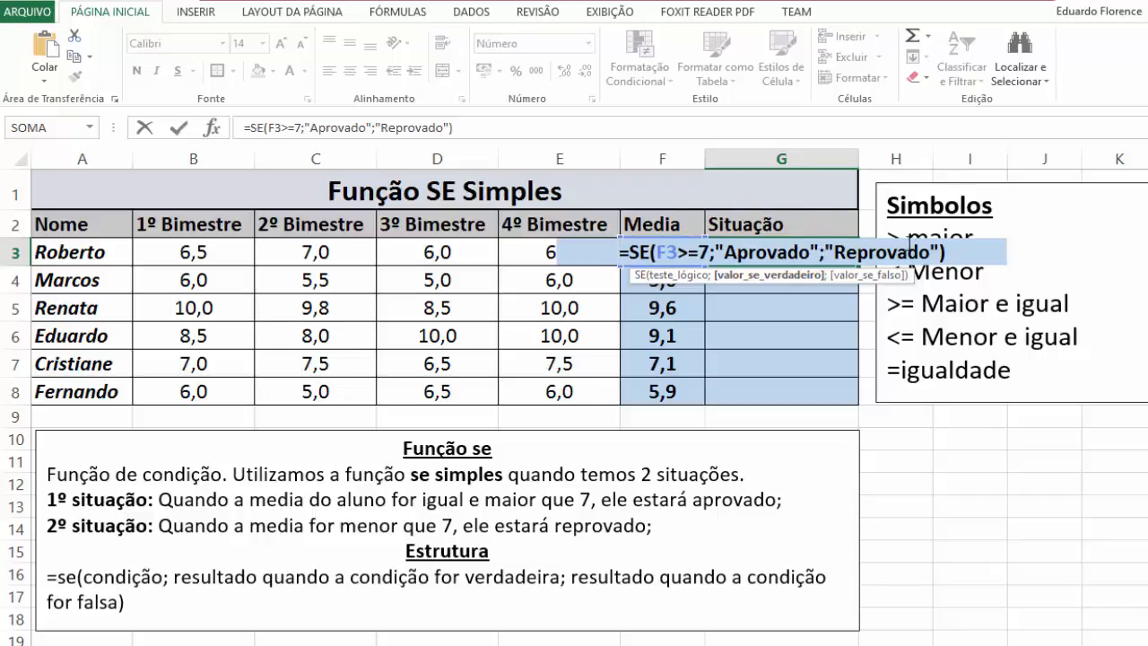
{"action": "key", "text": "Return"}
- Fill the SE formula from G3 down the Situação column to G8
{"action": "left_click", "coordinate": [841, 255]}
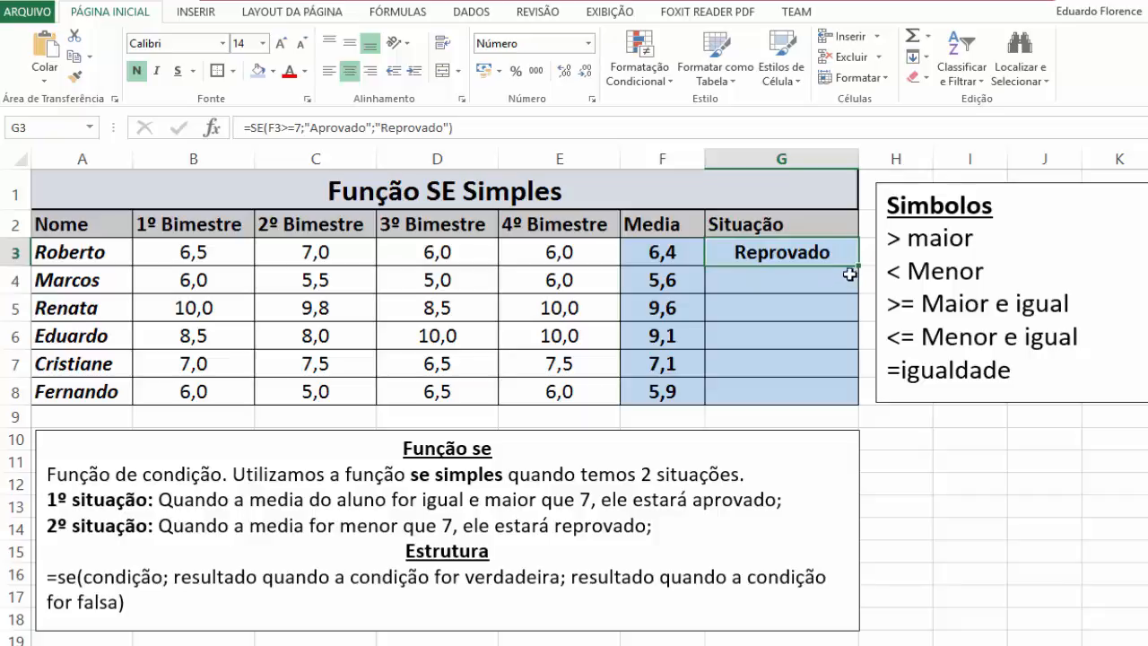
{"action": "double_click", "coordinate": [859, 266]}
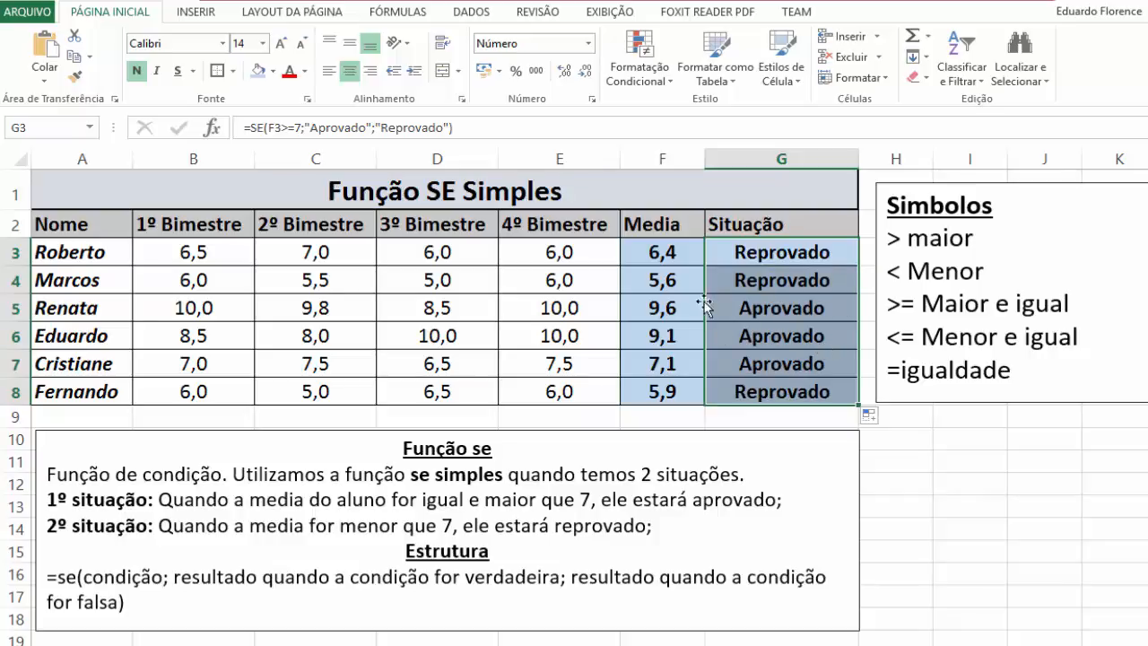
- Set the first student's 3º Bimestre grade in D3 to 8 and 4º Bimestre grade in E3 to 7
{"action": "left_click", "coordinate": [423, 254]}
{"action": "type", "text": "8"}
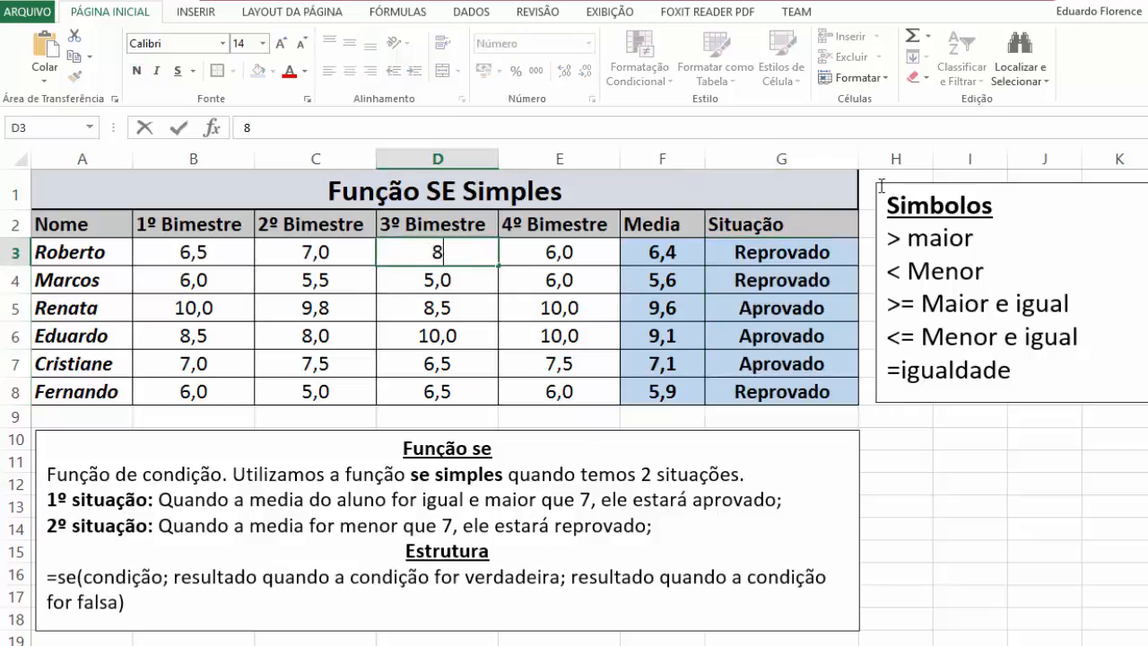
{"action": "key", "text": "Tab"}
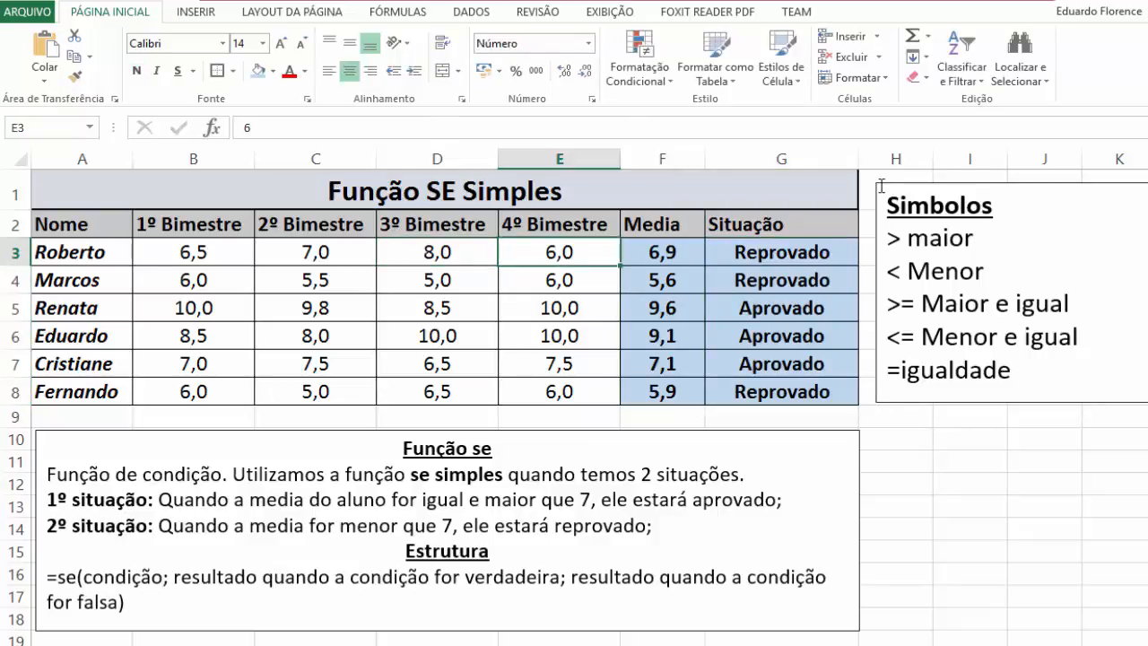
{"action": "type", "text": "7"}
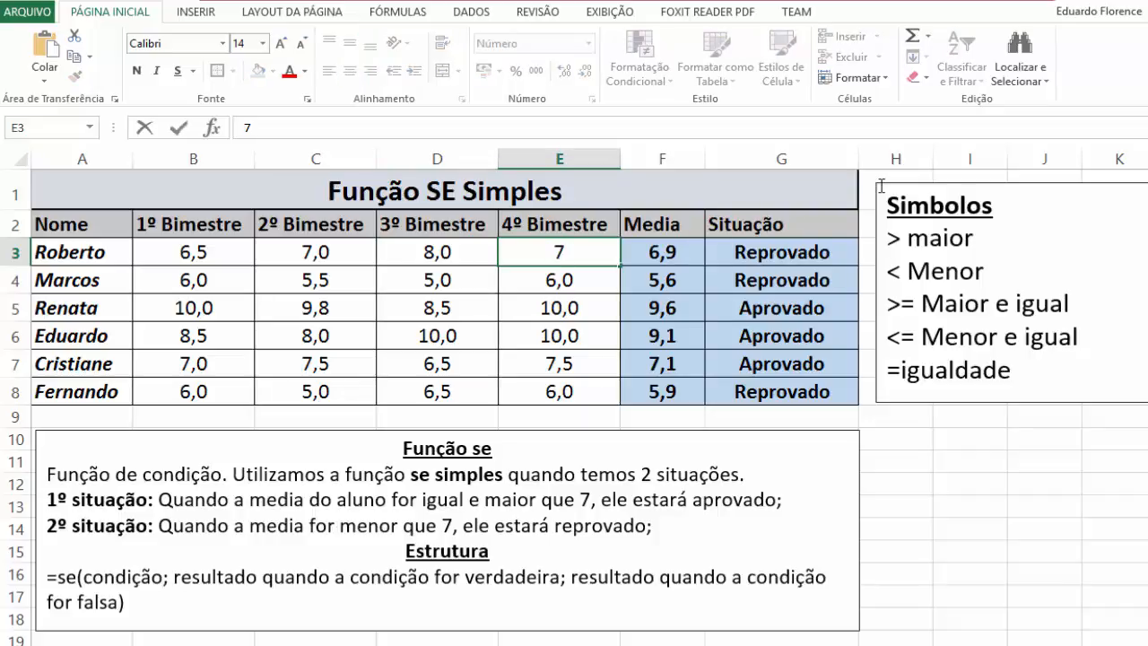
{"action": "key", "text": "Return"}
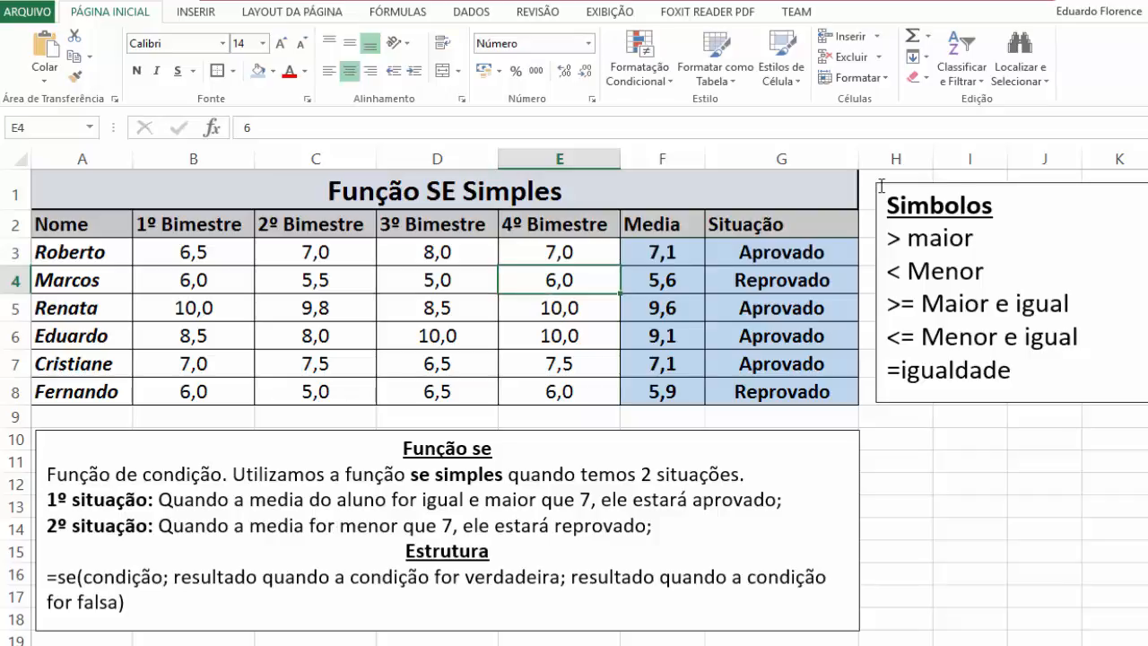
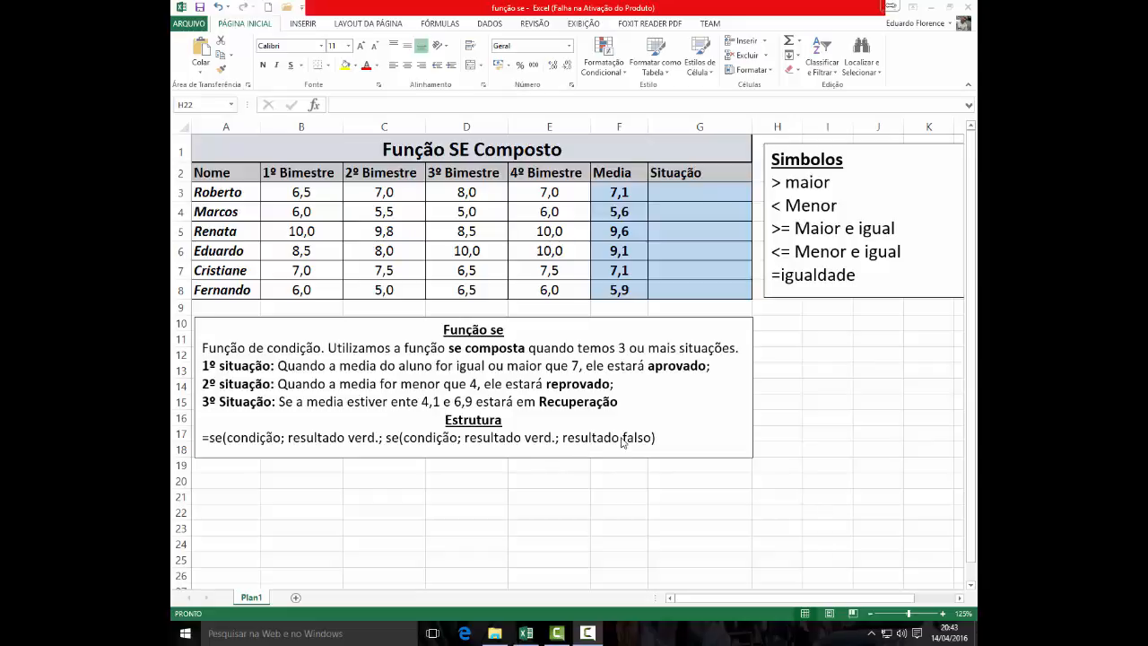
- Start a compound SE formula in the first Situação cell, G3, with the condition F3>=7 and the true result "Aprovado"
{"action": "left_click", "coordinate": [665, 190]}
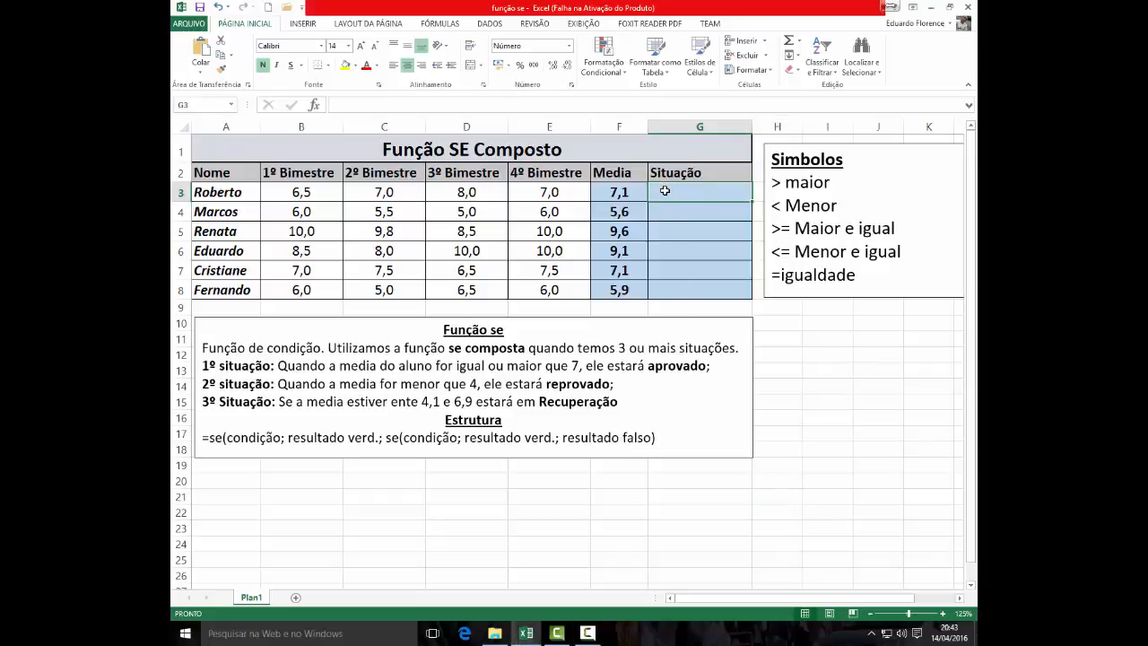
{"action": "type", "text": "="}
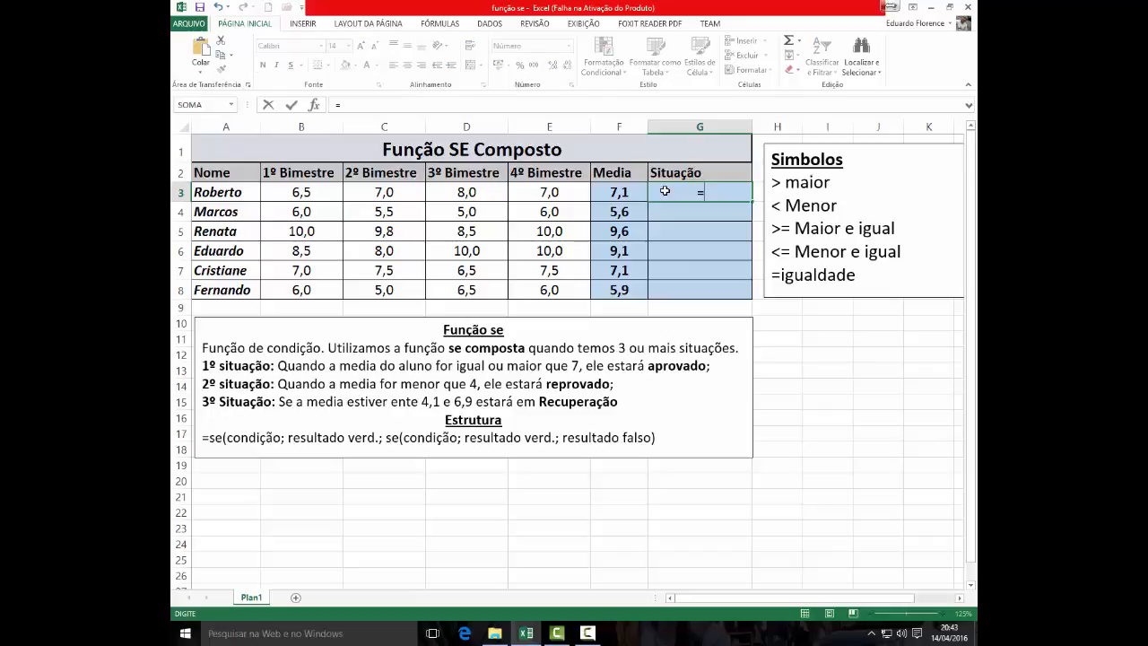
{"action": "type", "text": "se"}
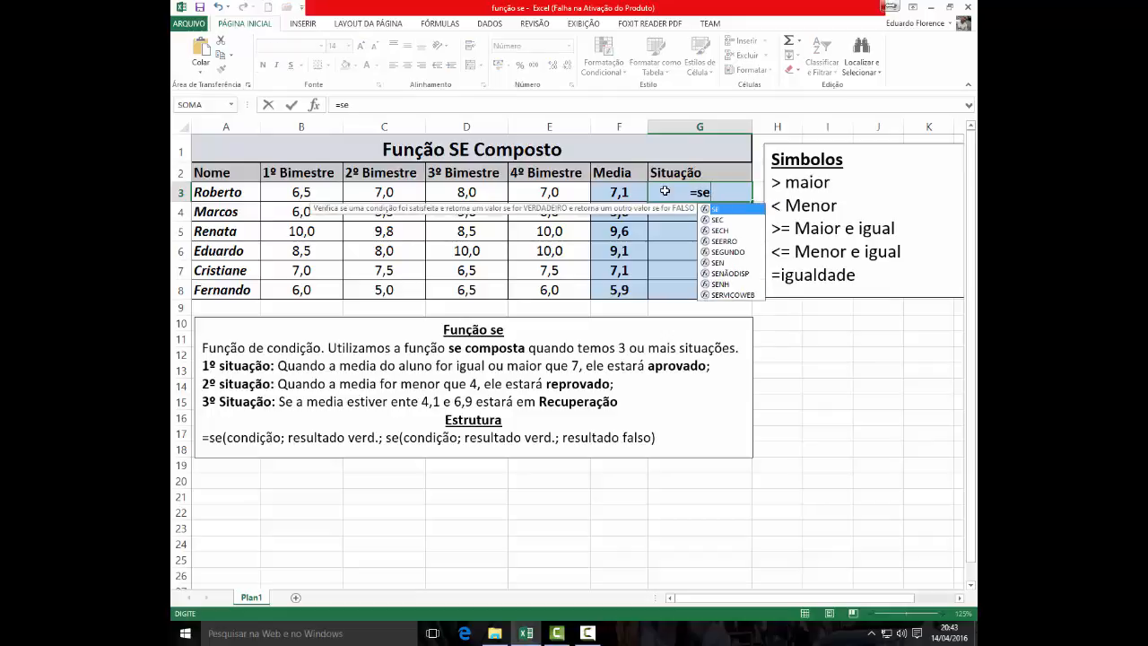
{"action": "type", "text": "("}
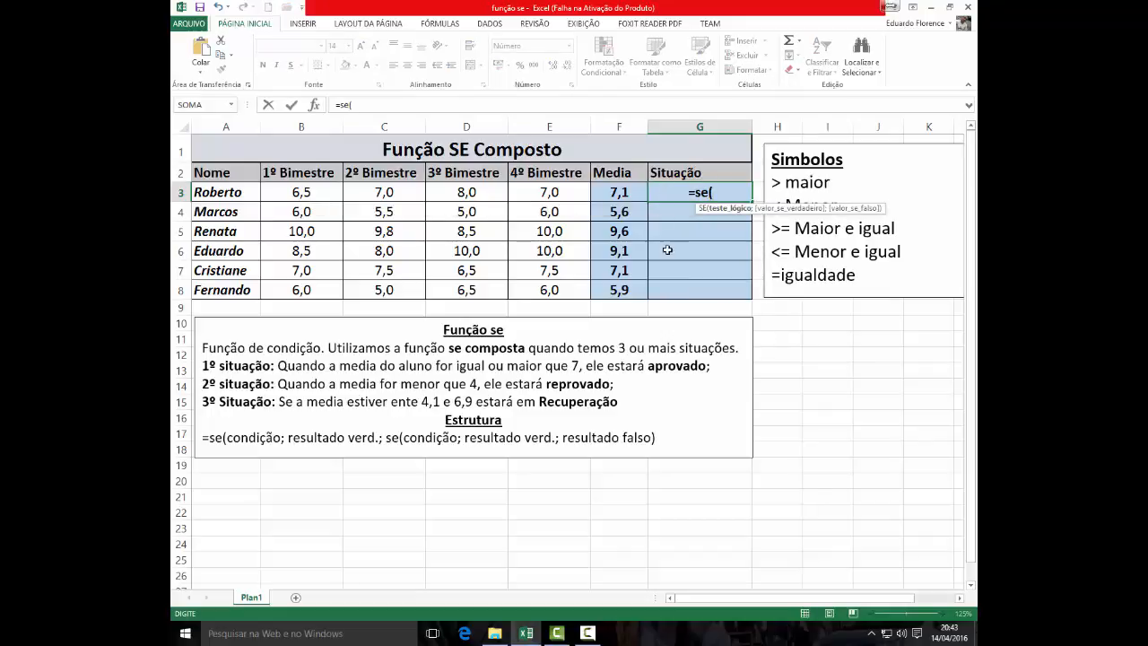
{"action": "left_click", "coordinate": [619, 194]}
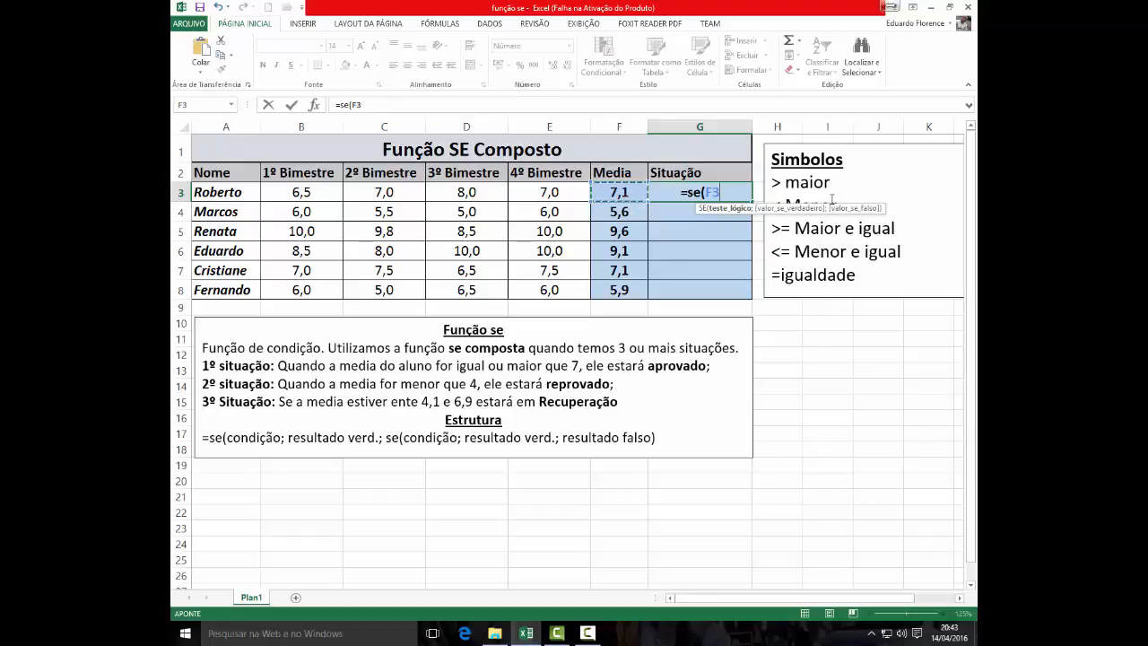
{"action": "type", "text": ">="}
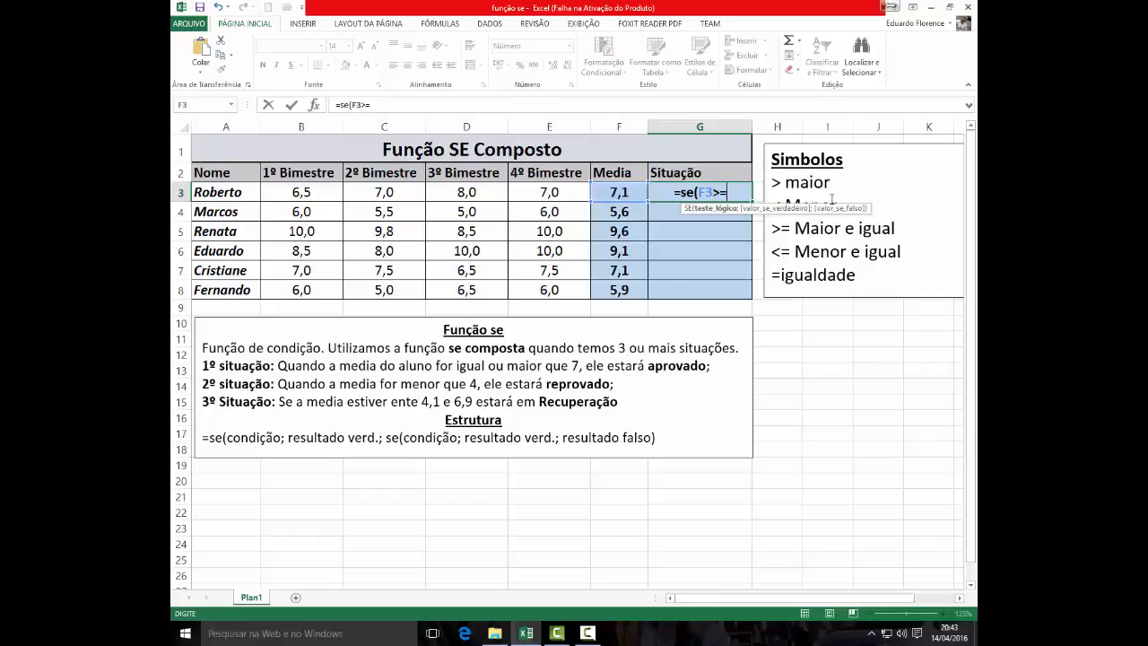
{"action": "type", "text": "7"}
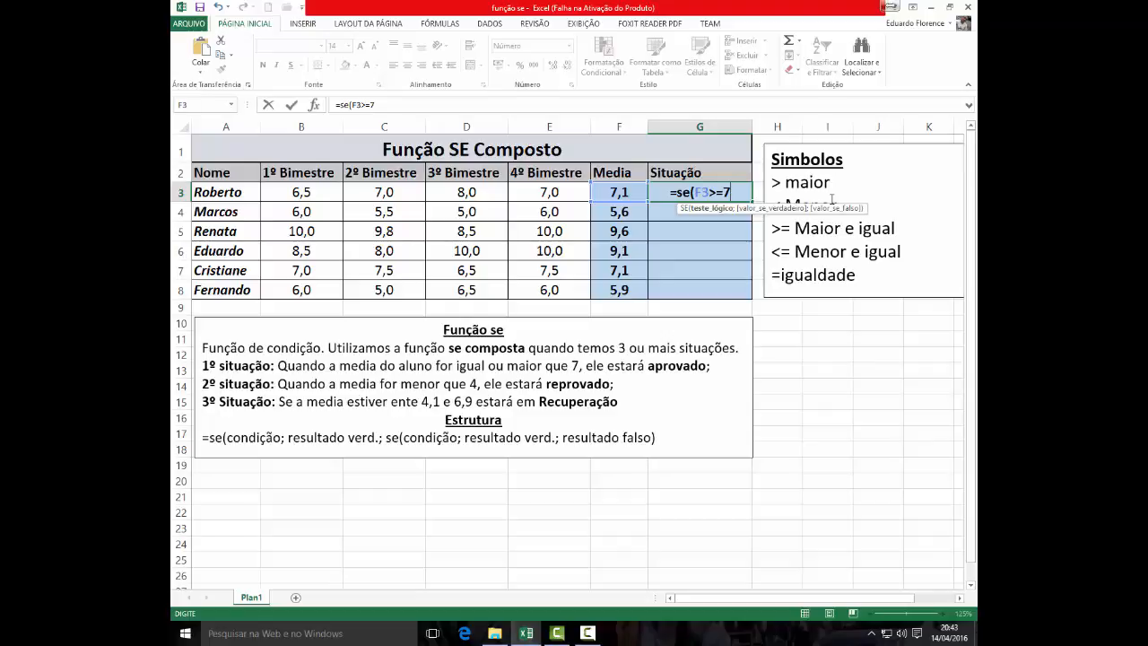
{"action": "type", "text": ";"}
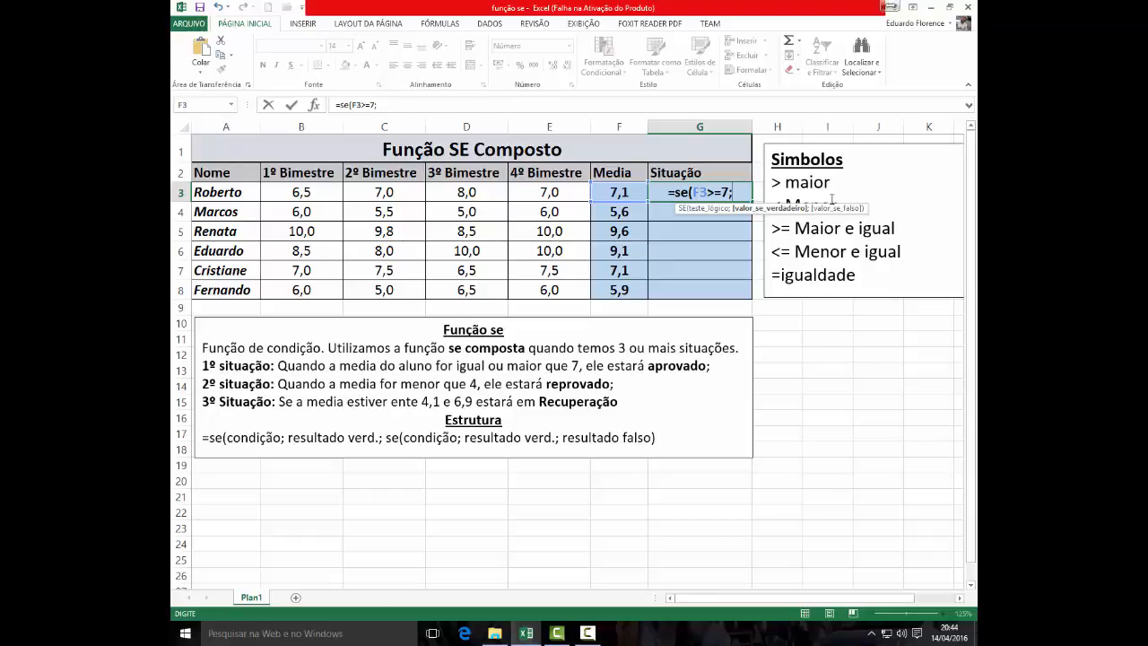
{"action": "type", "text": "\""}
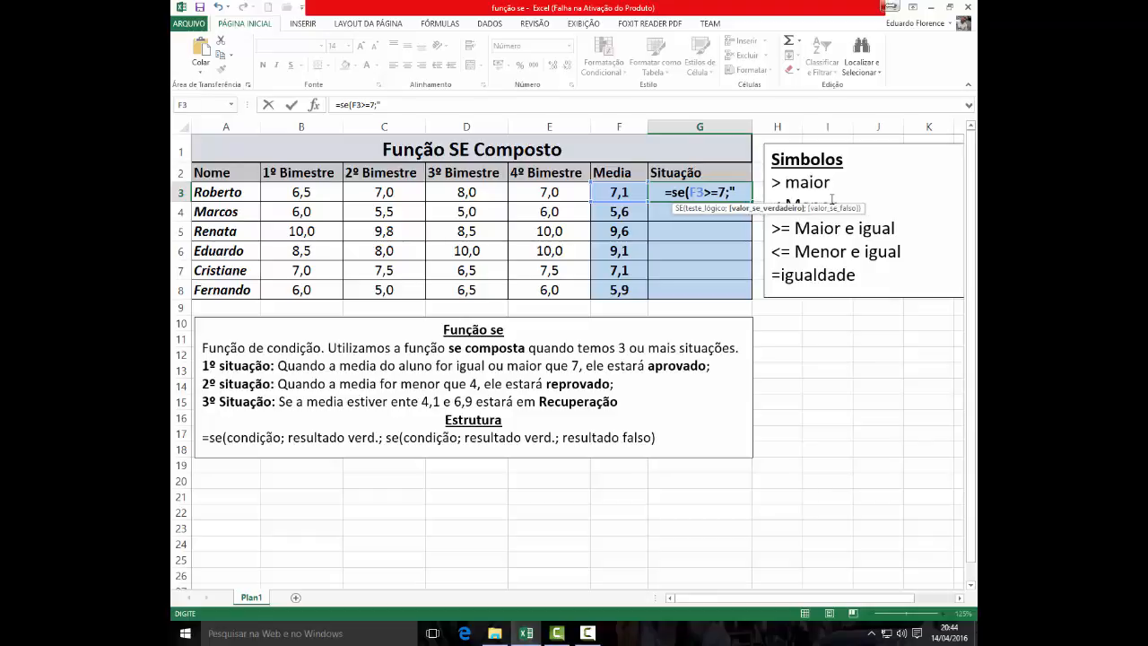
{"action": "type", "text": "Ap"}
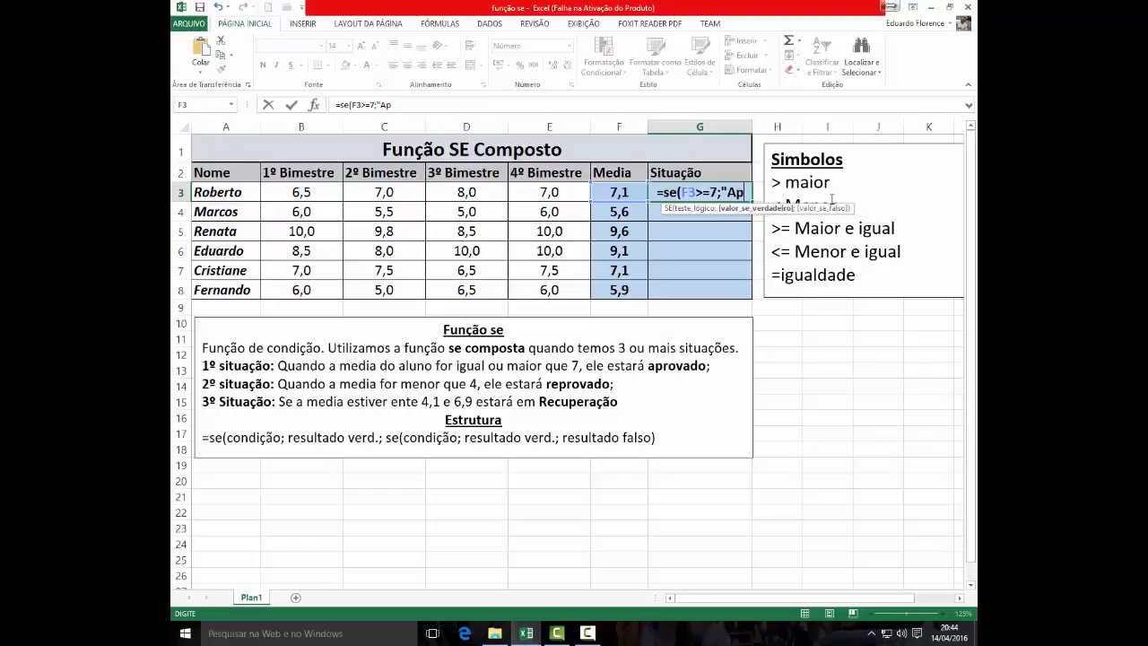
{"action": "type", "text": "rovado"}
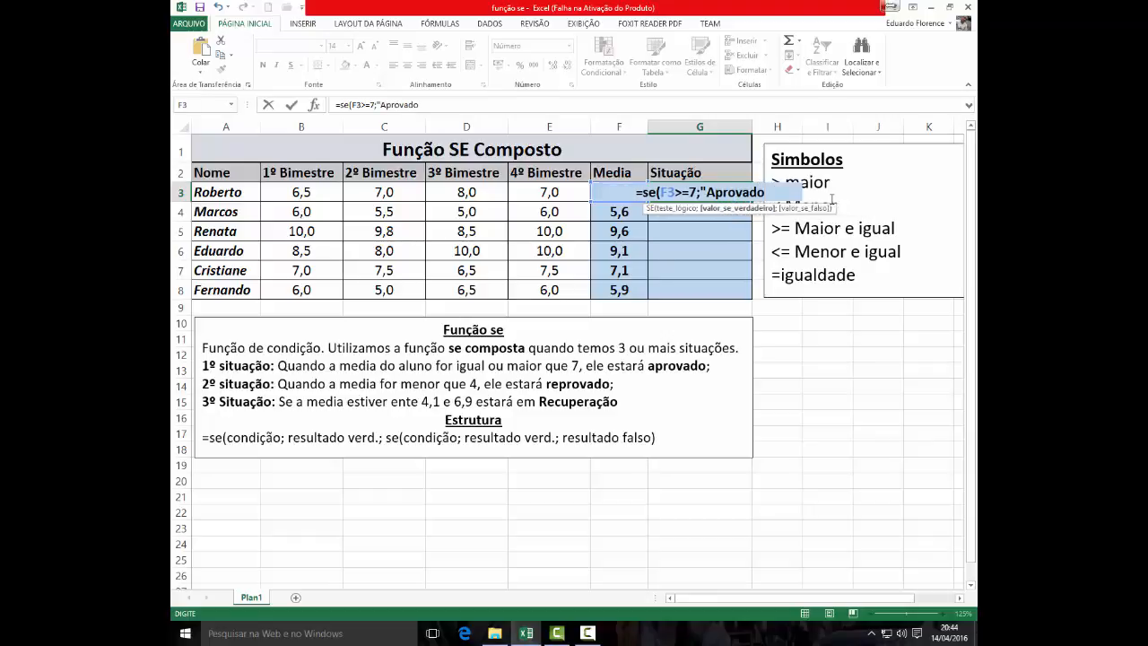
{"action": "type", "text": "\""}
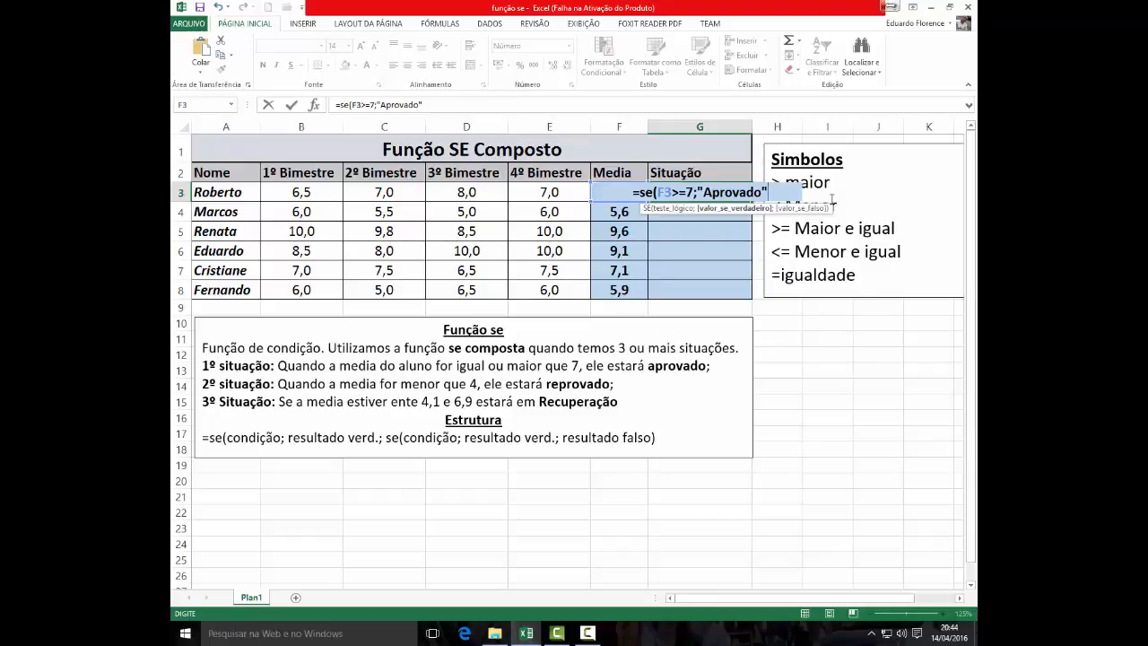
{"action": "type", "text": ";"}
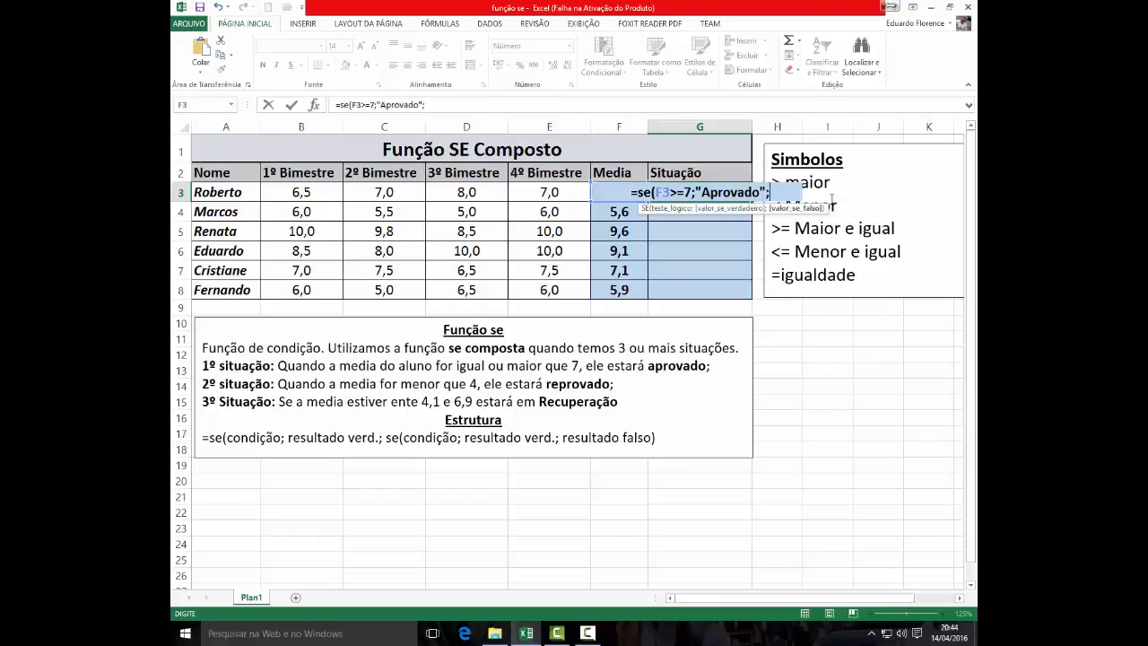
- Nest a second SE as the false result, with the condition F3<4 and the true result "Reprovado"
{"action": "type", "text": "se"}
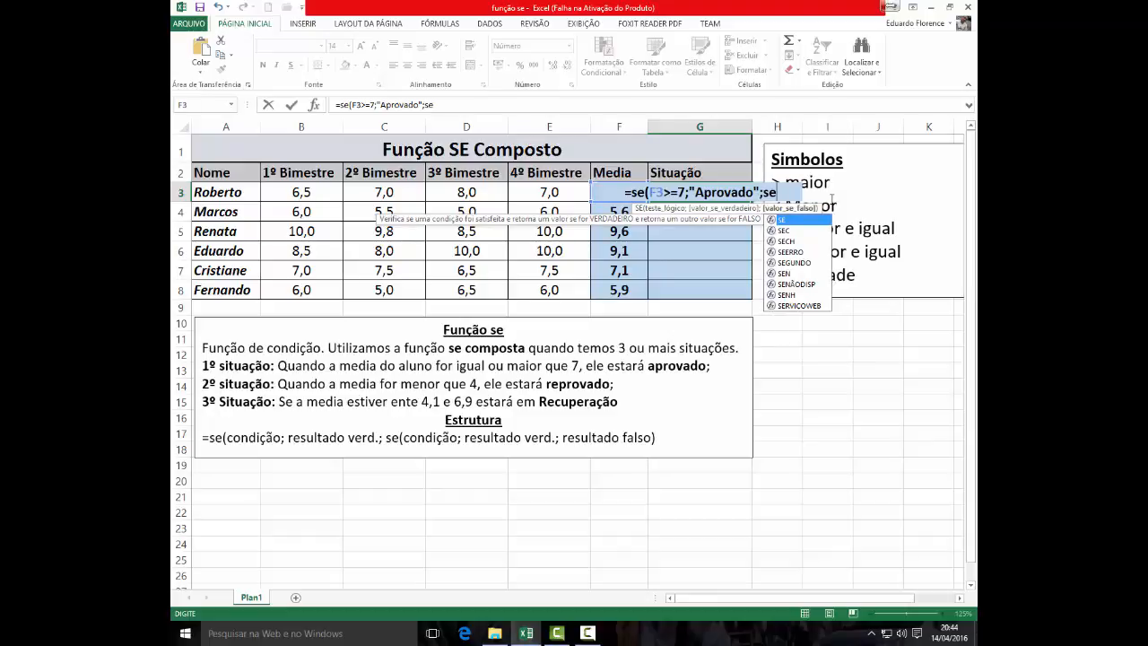
{"action": "type", "text": "("}
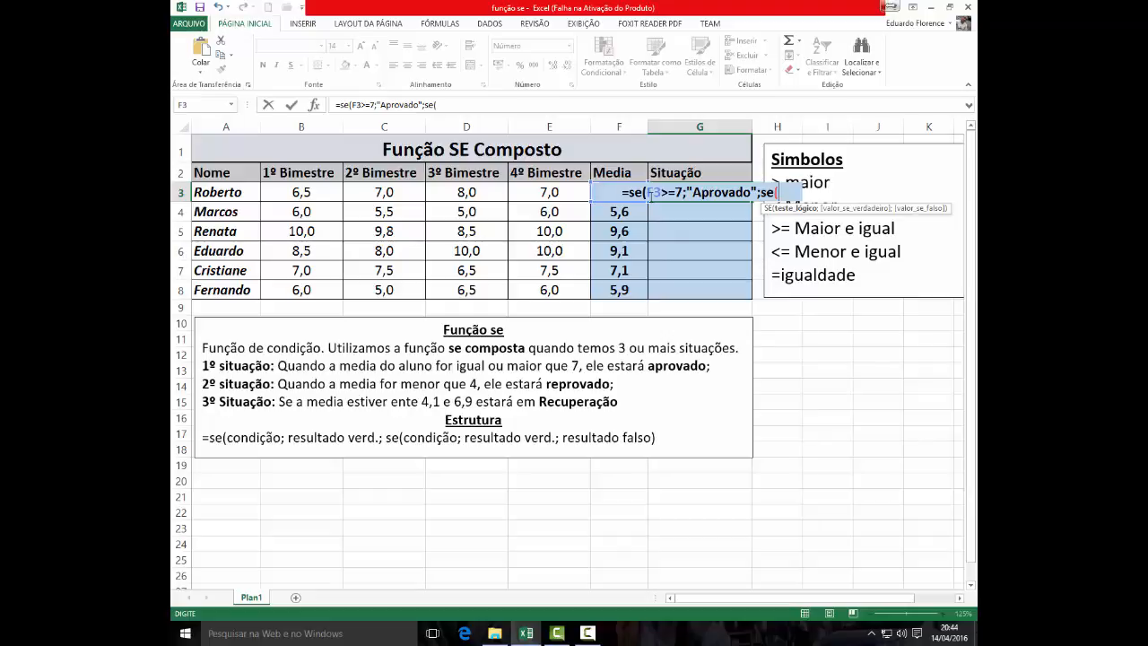
{"action": "type", "text": "f3"}
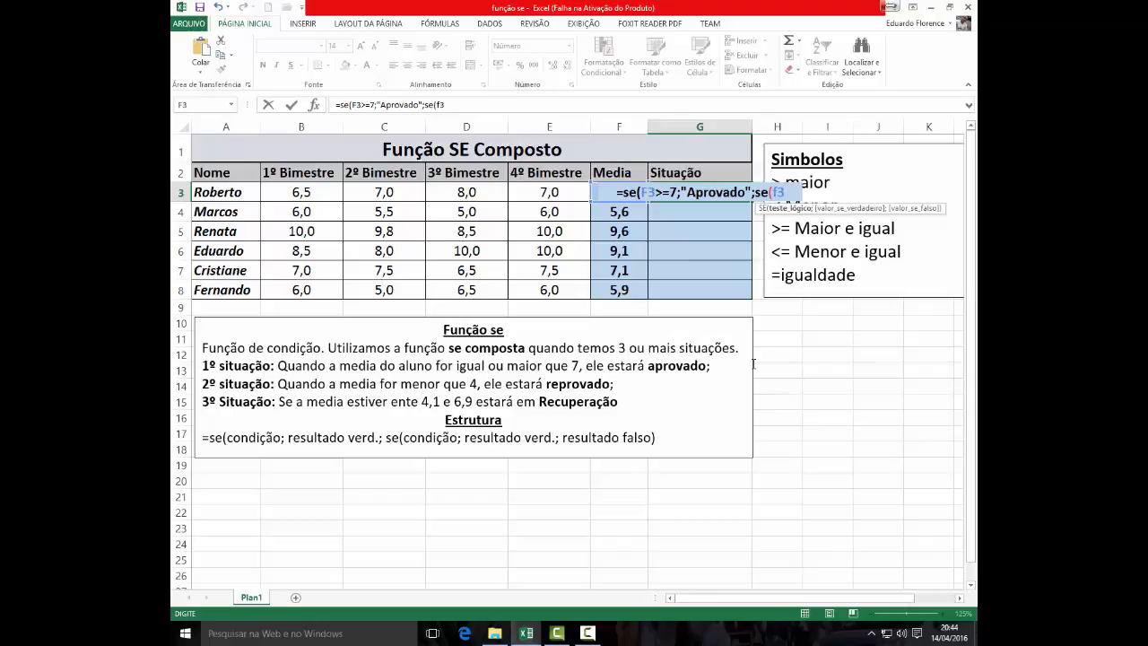
{"action": "type", "text": "<"}
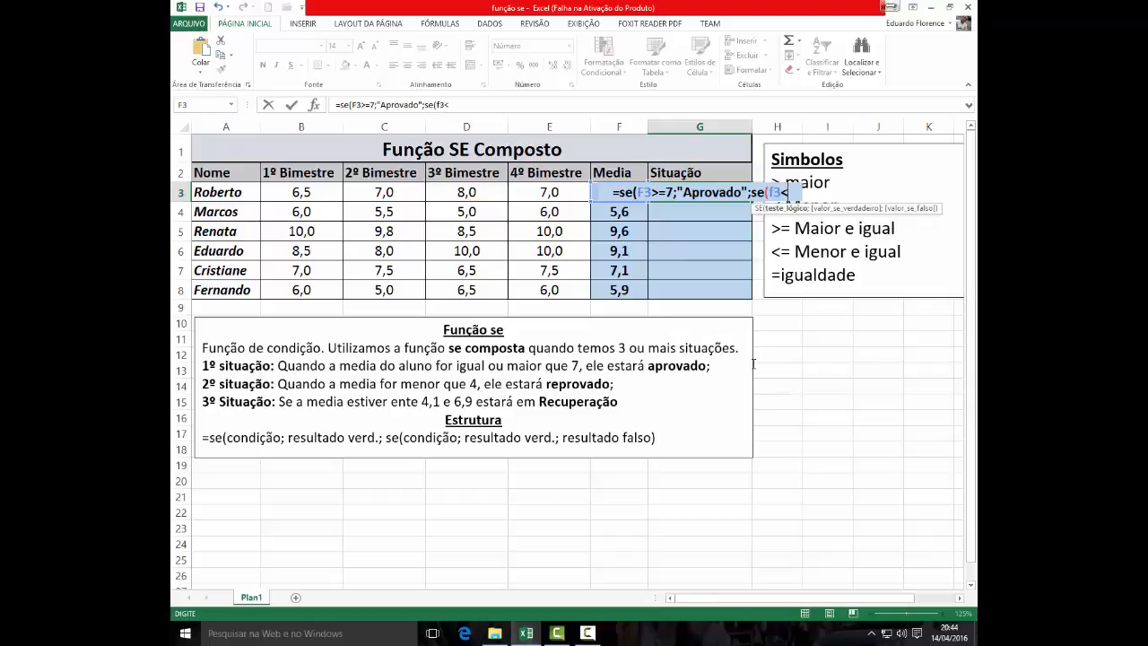
{"action": "type", "text": "4"}
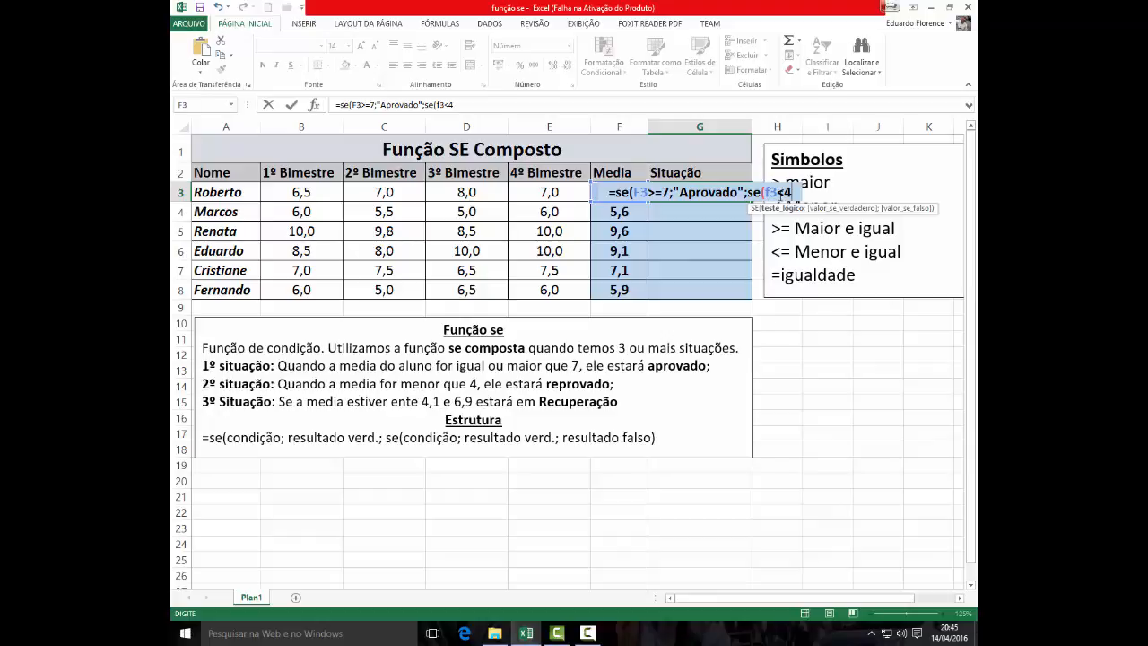
{"action": "type", "text": ";"}
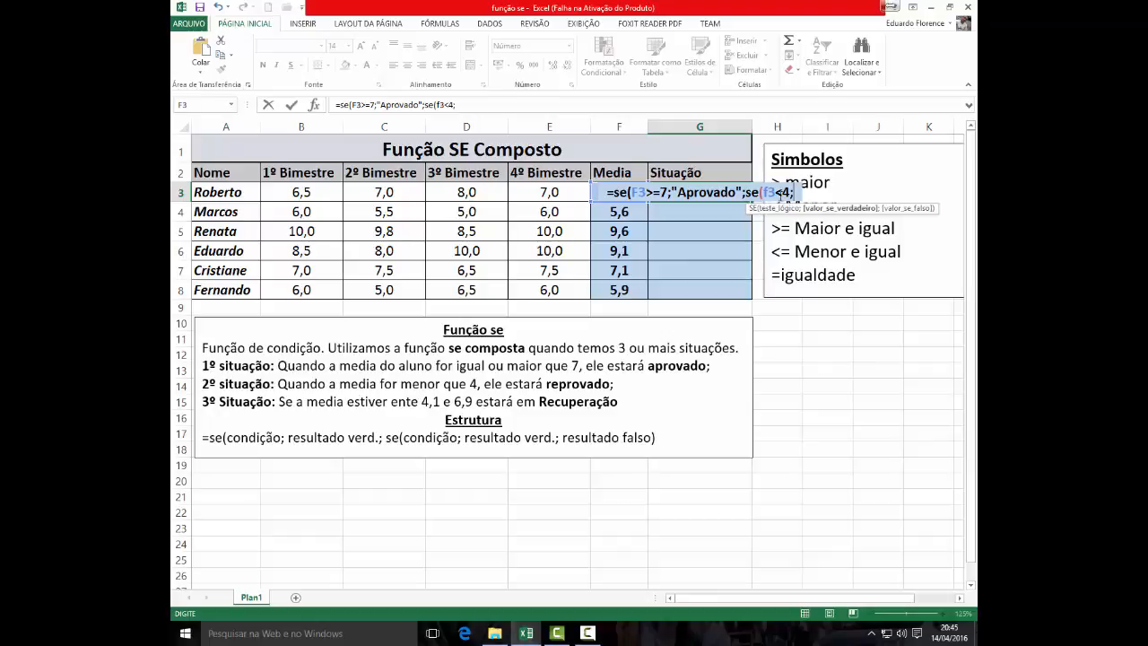
{"action": "type", "text": "\"R"}
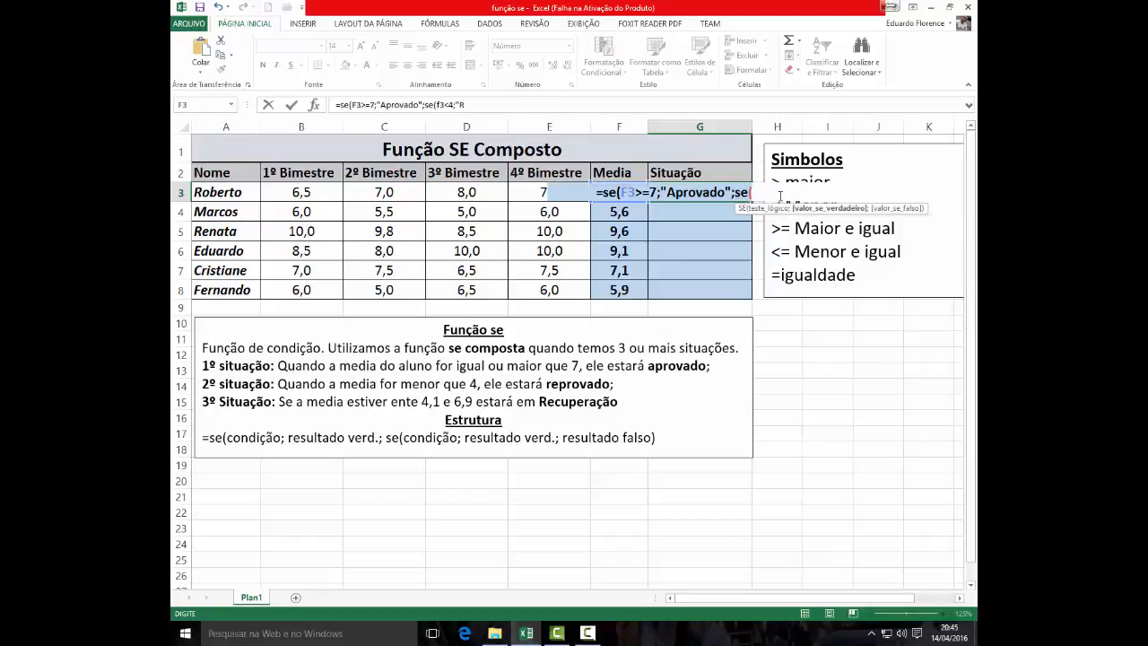
{"action": "type", "text": "eprovad"}
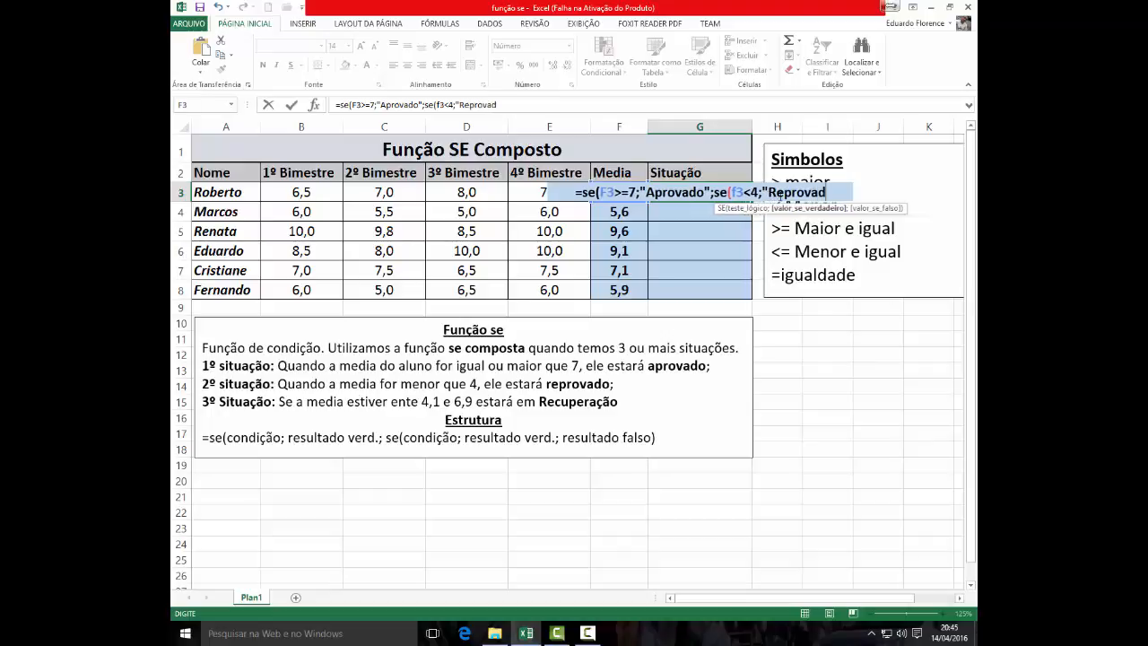
{"action": "type", "text": "o\""}
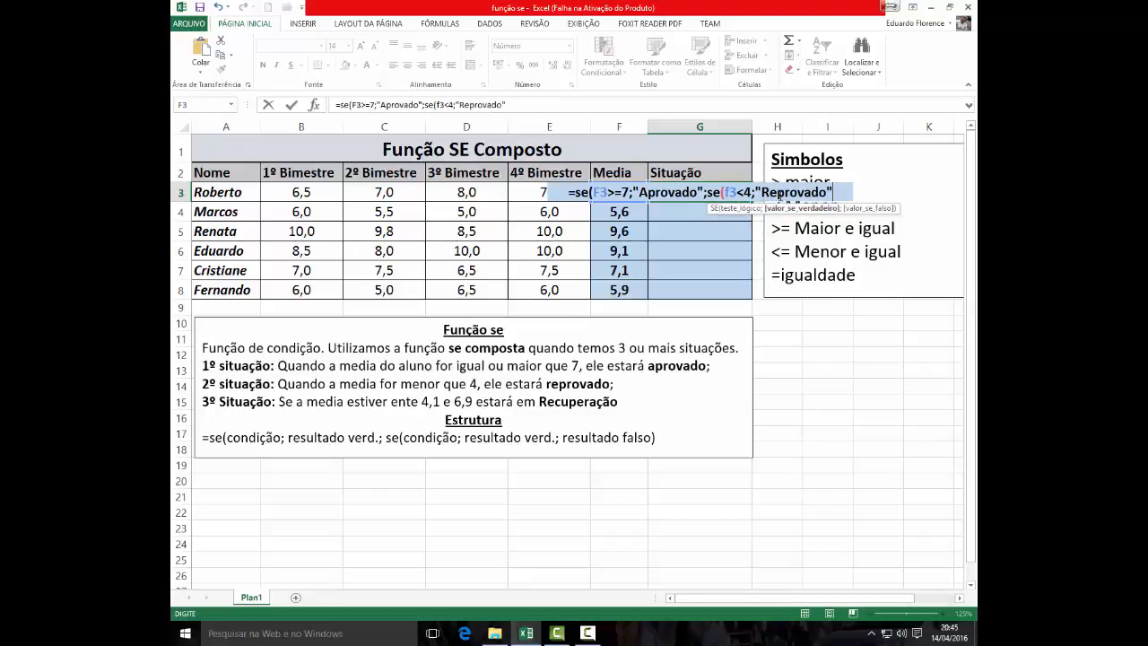
- Add "Recuperação" as the nested SE's false result and enter the formula in G3, accepting the proposed parenthesis correction
{"action": "type", "text": ";"}
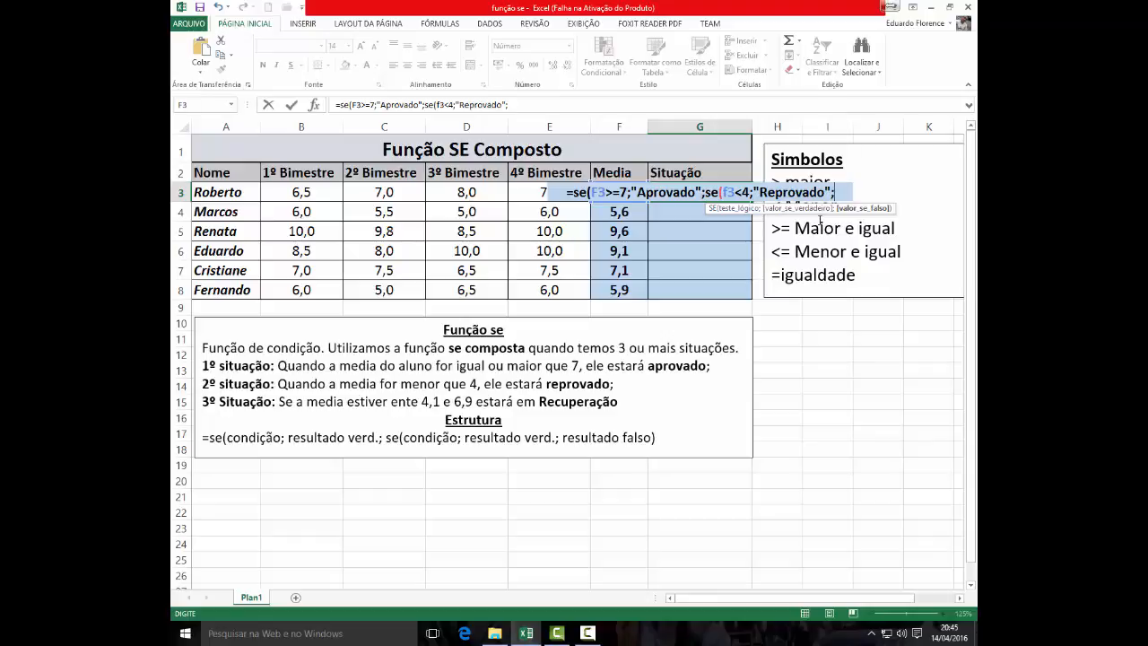
{"action": "type", "text": "\""}
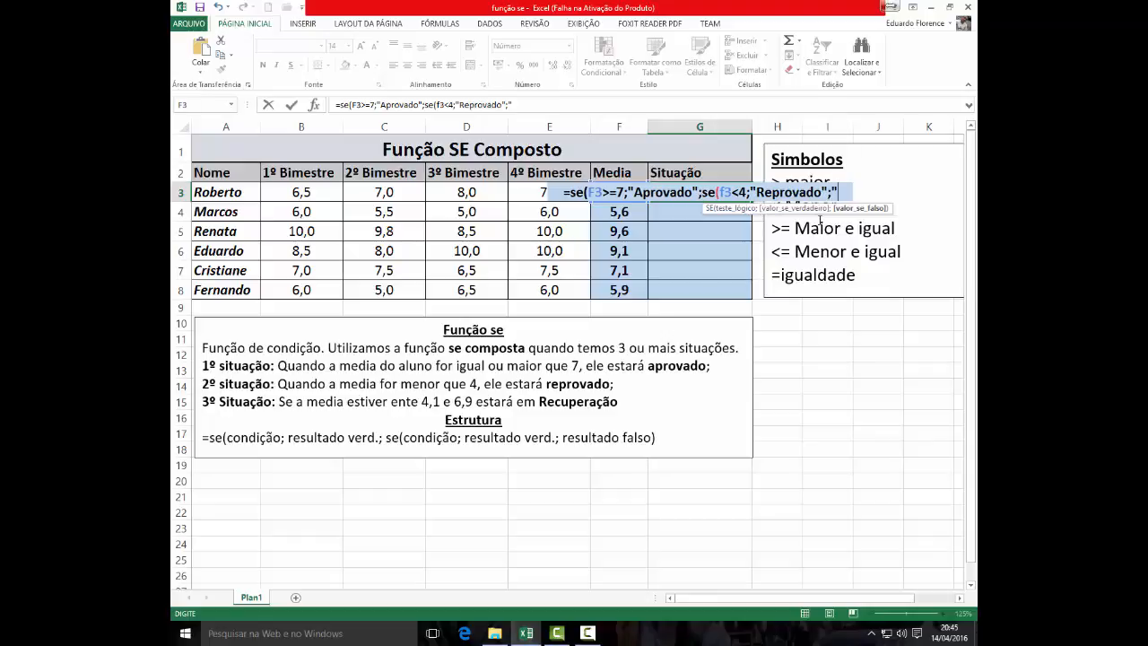
{"action": "type", "text": "Recupe"}
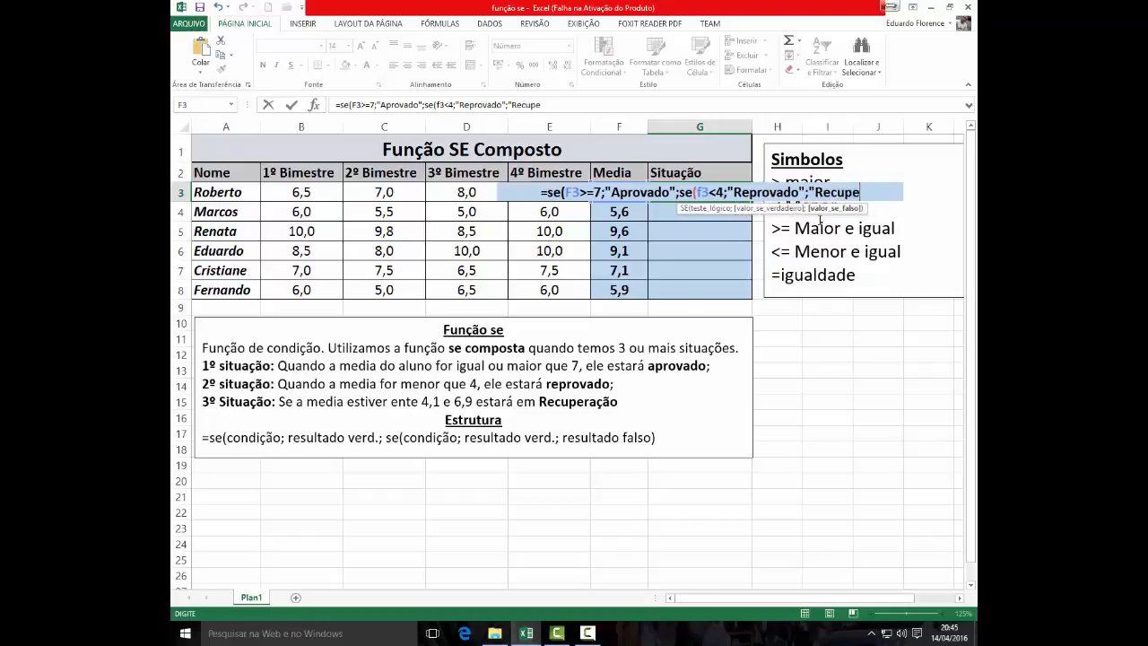
{"action": "type", "text": "ração"}
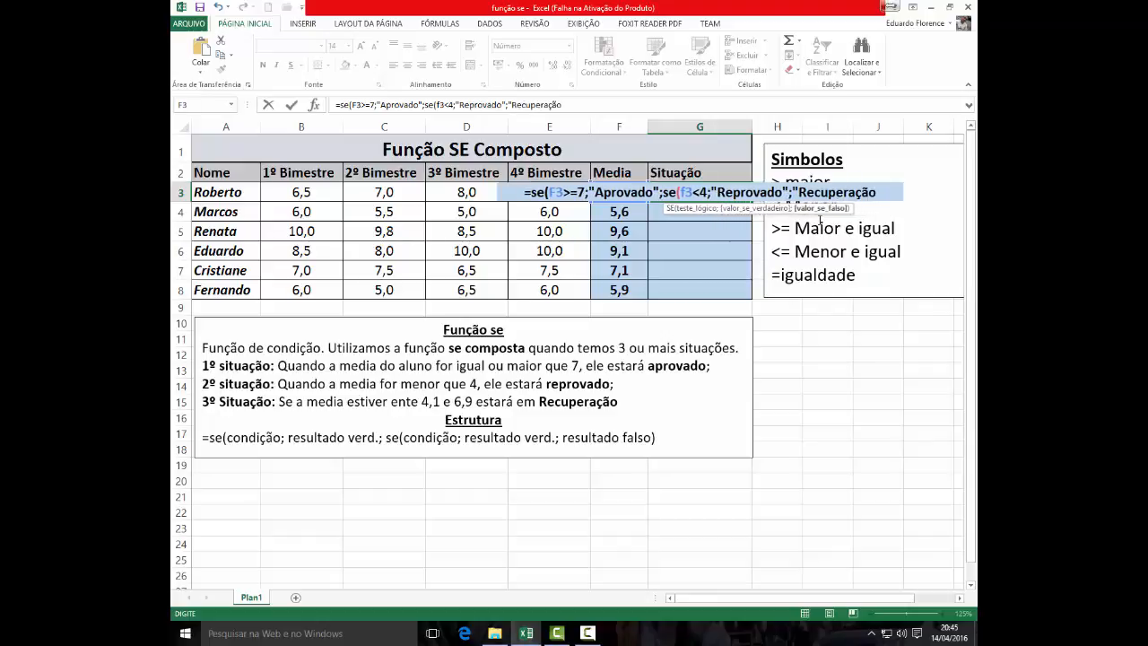
{"action": "type", "text": "\")"}
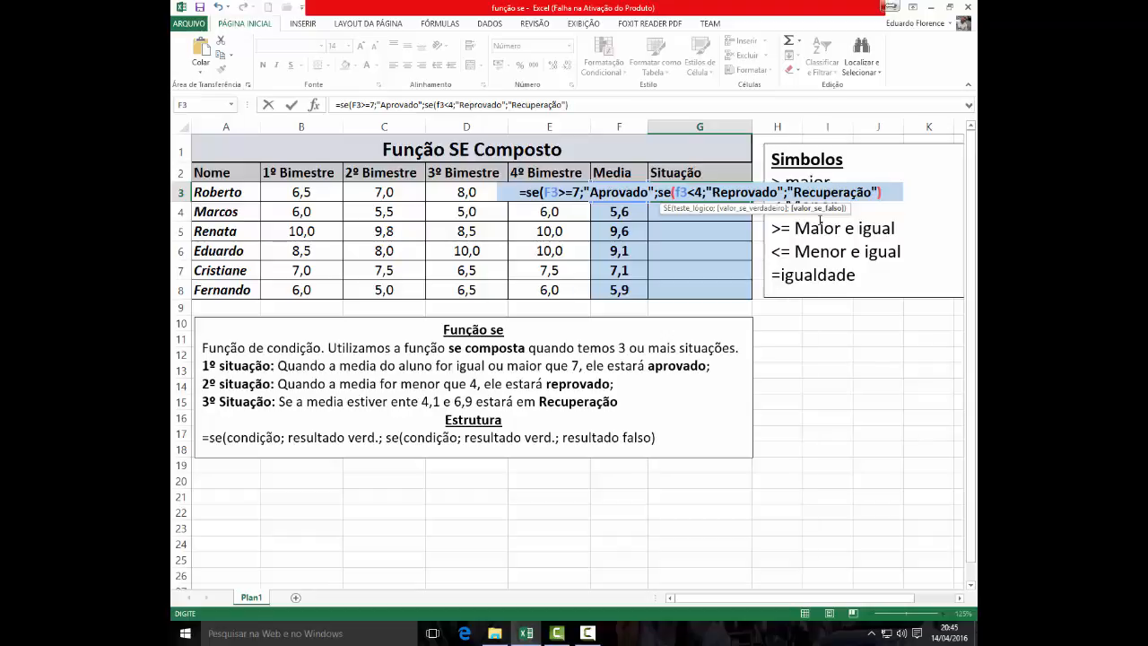
{"action": "key", "text": "Return"}
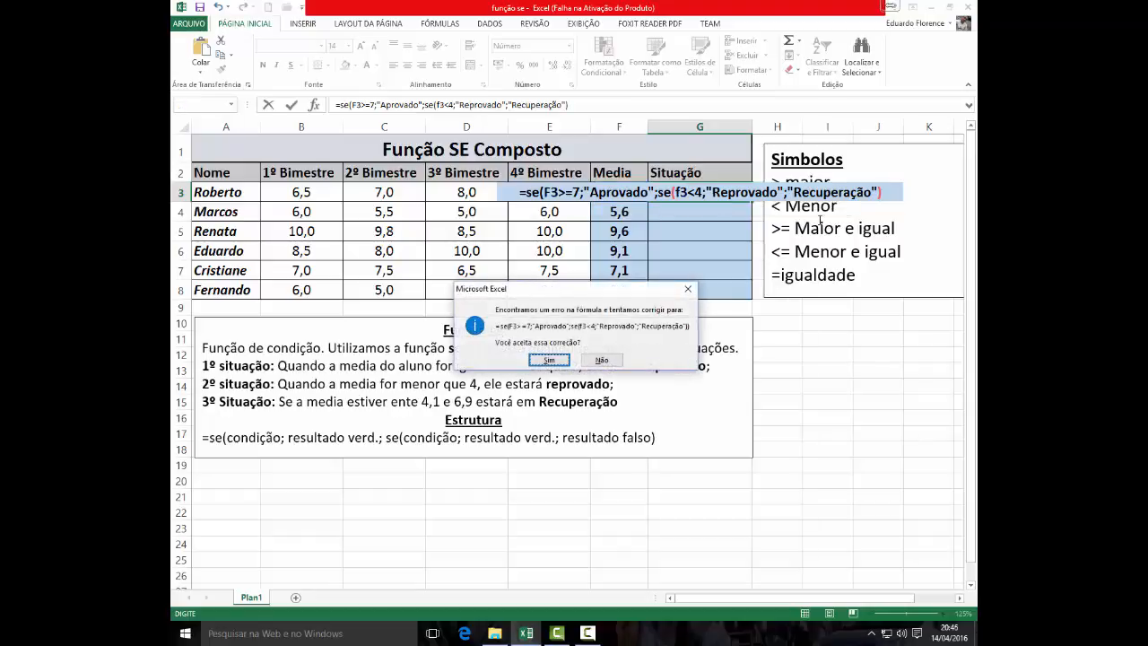
{"action": "left_click", "coordinate": [549, 360]}
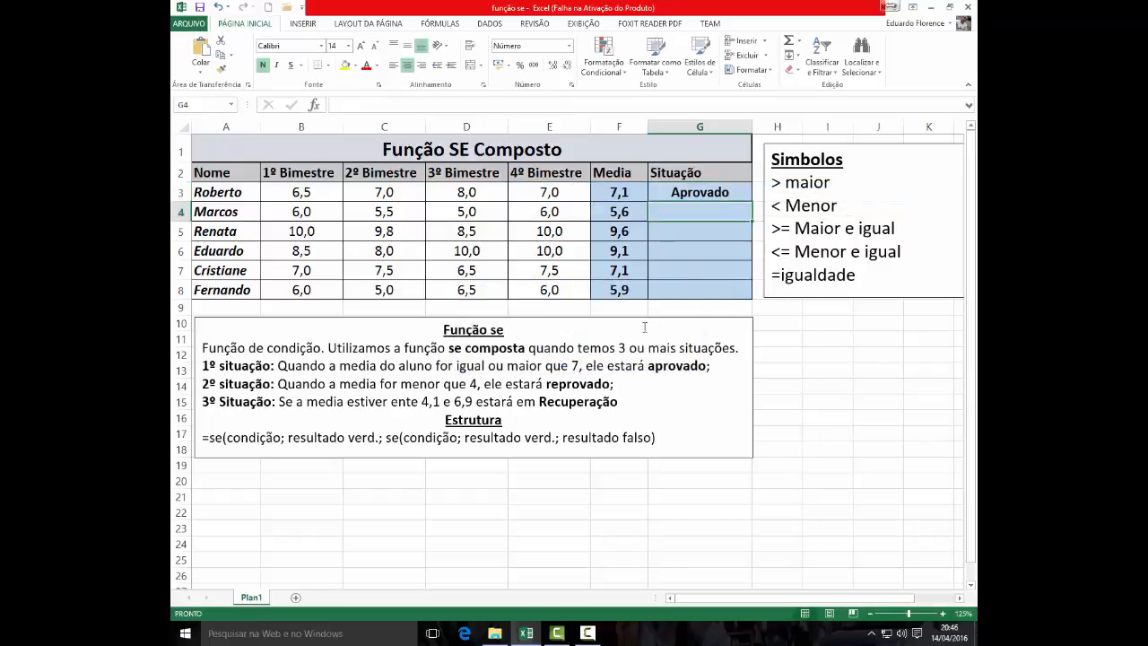
- Examine the two conditions and three results of the compound SE formula in G3
{"action": "left_click", "coordinate": [698, 193]}
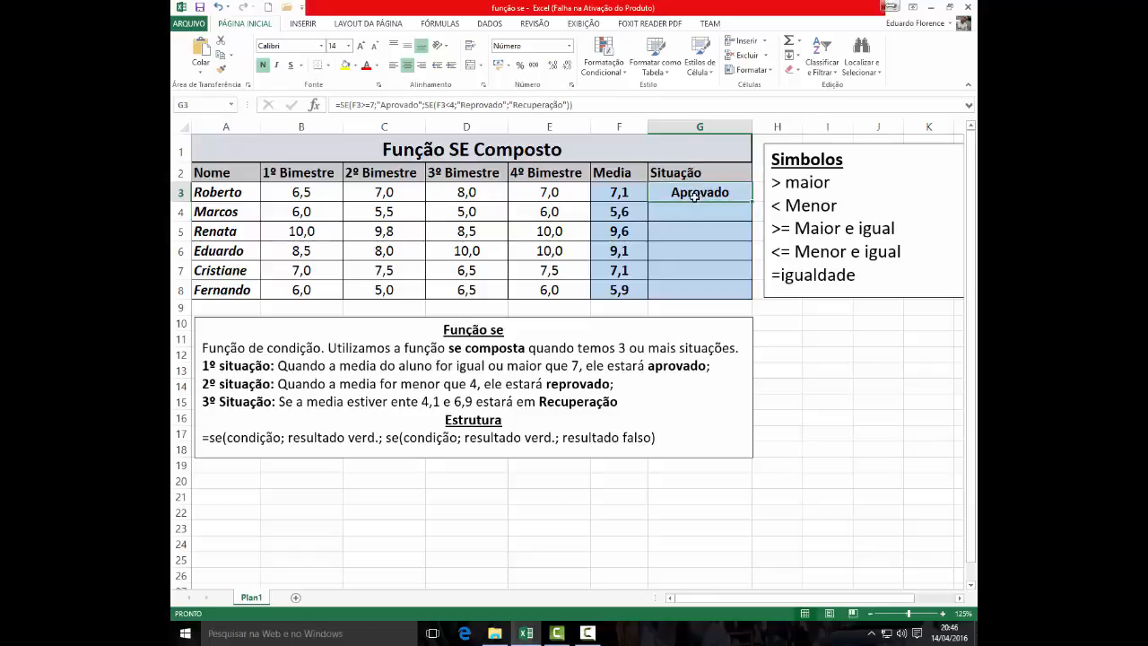
{"action": "double_click", "coordinate": [710, 196]}
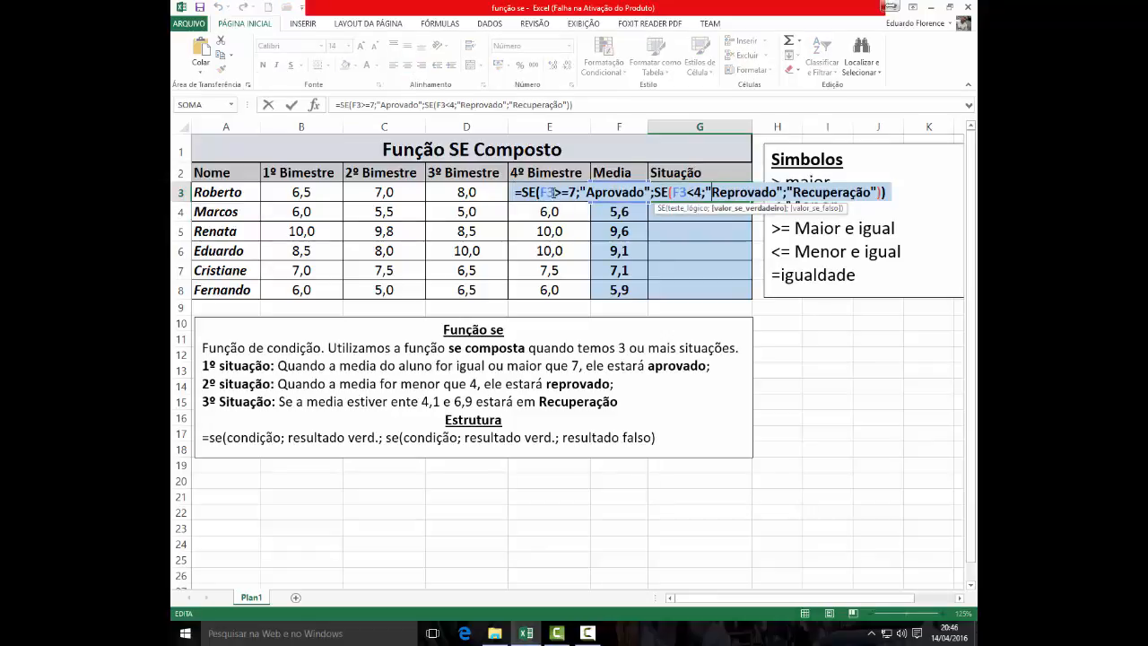
{"action": "key", "text": "Return"}
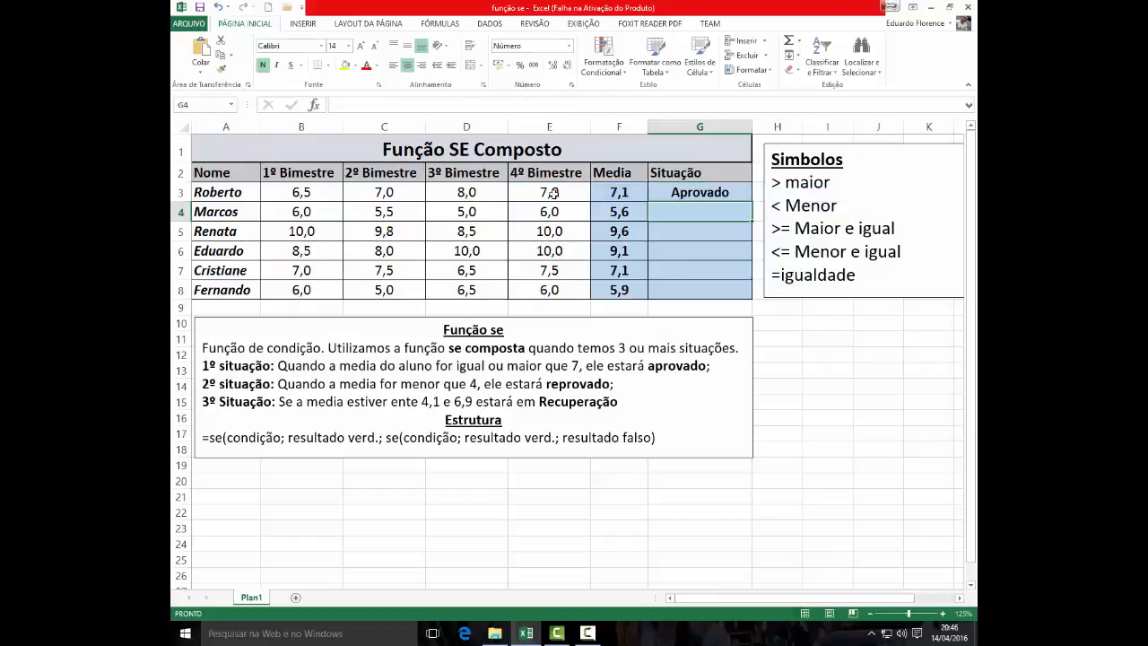
{"action": "double_click", "coordinate": [668, 192]}
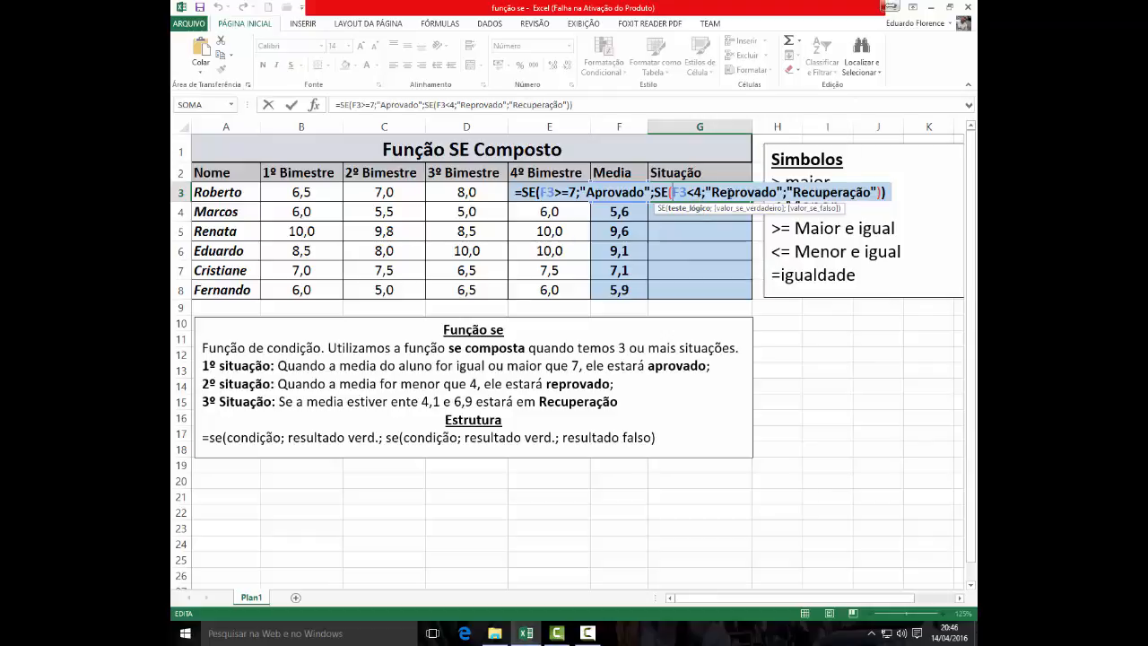
{"action": "key", "text": "ctrl+Return"}
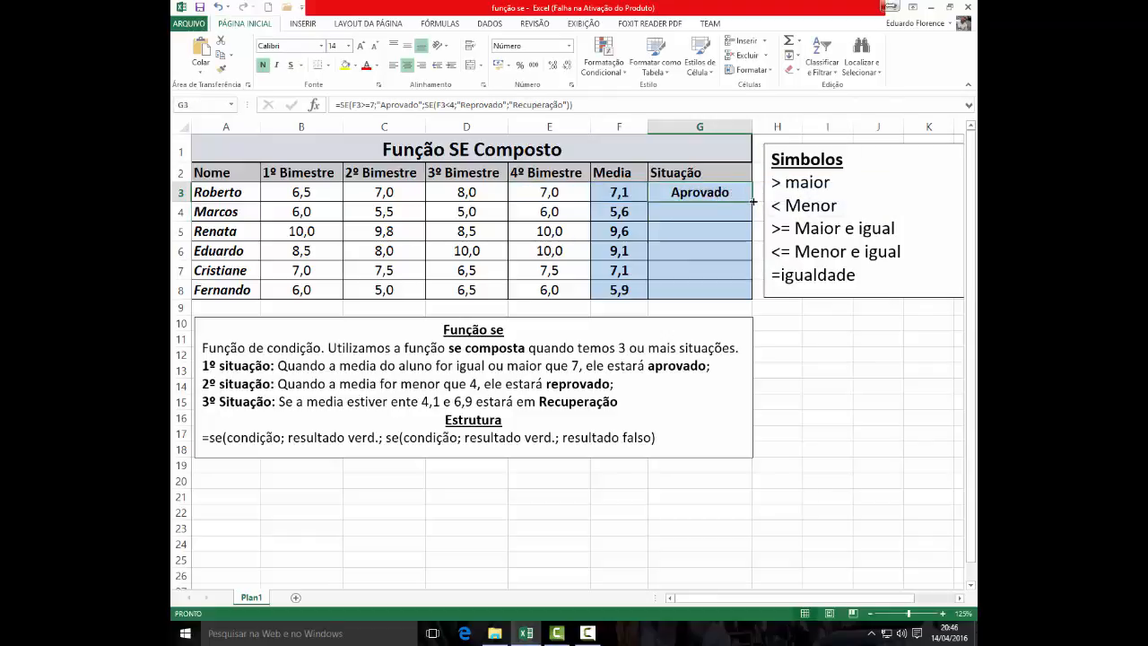
- Fill the compound SE formula from G3 down the Situação column to G8
{"action": "double_click", "coordinate": [751, 202]}
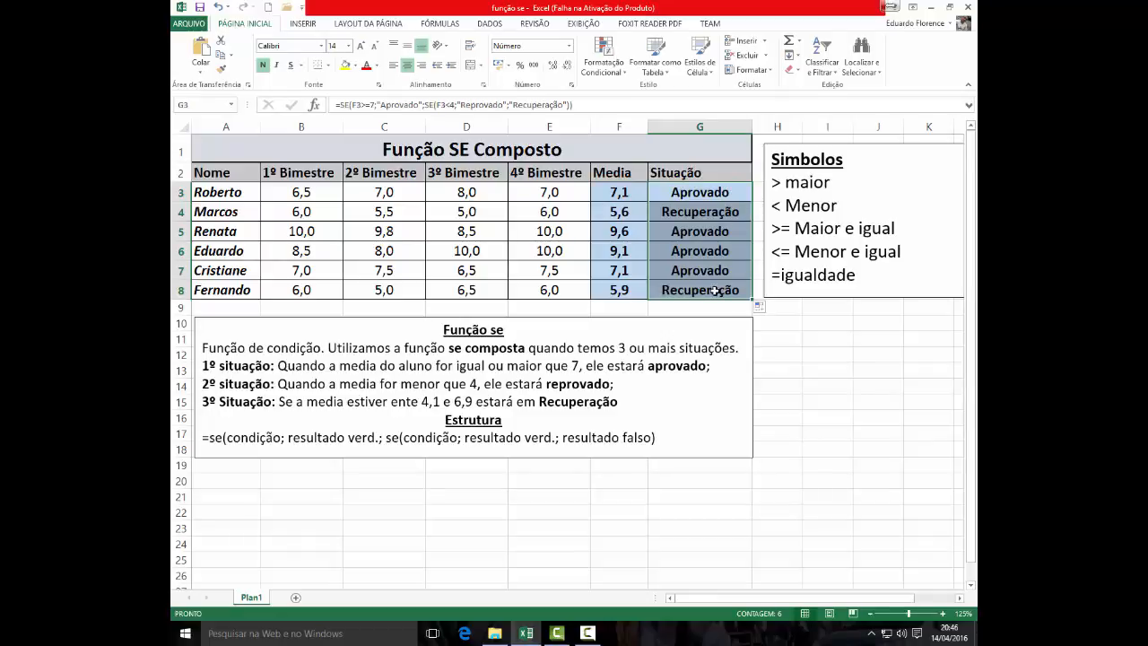
- Set the last student's 1º, 2º and 3º Bimestre grades in B8, C8 and D8 to 3
{"action": "left_click", "coordinate": [332, 290]}
{"action": "type", "text": "3"}
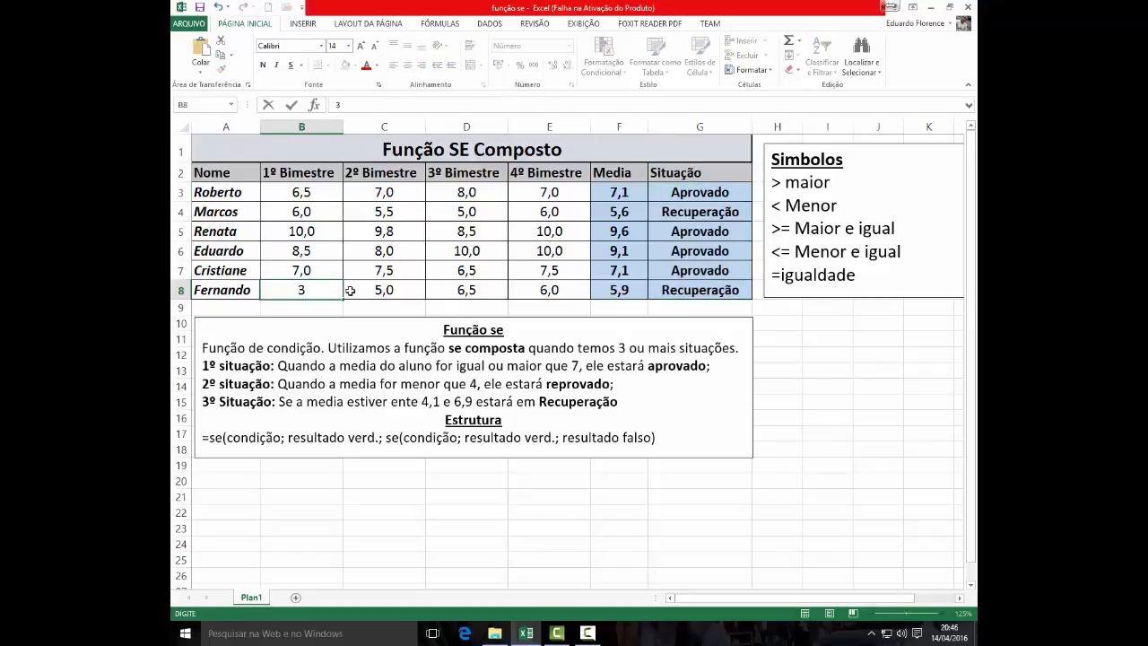
{"action": "left_click", "coordinate": [356, 290]}
{"action": "type", "text": "3"}
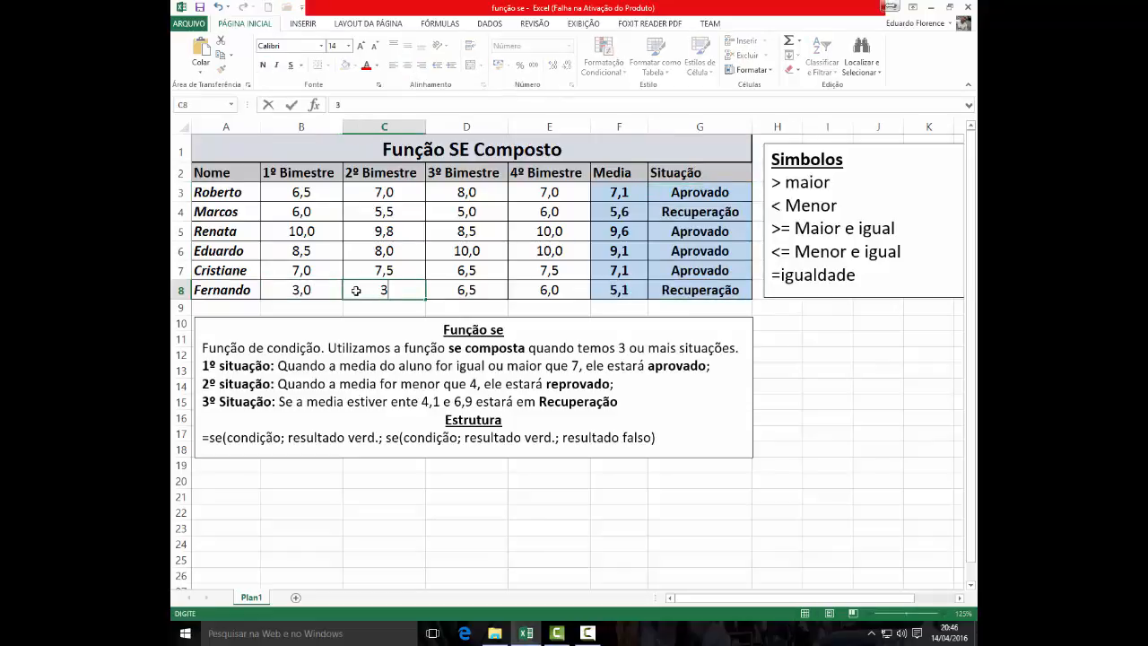
{"action": "left_click", "coordinate": [440, 294]}
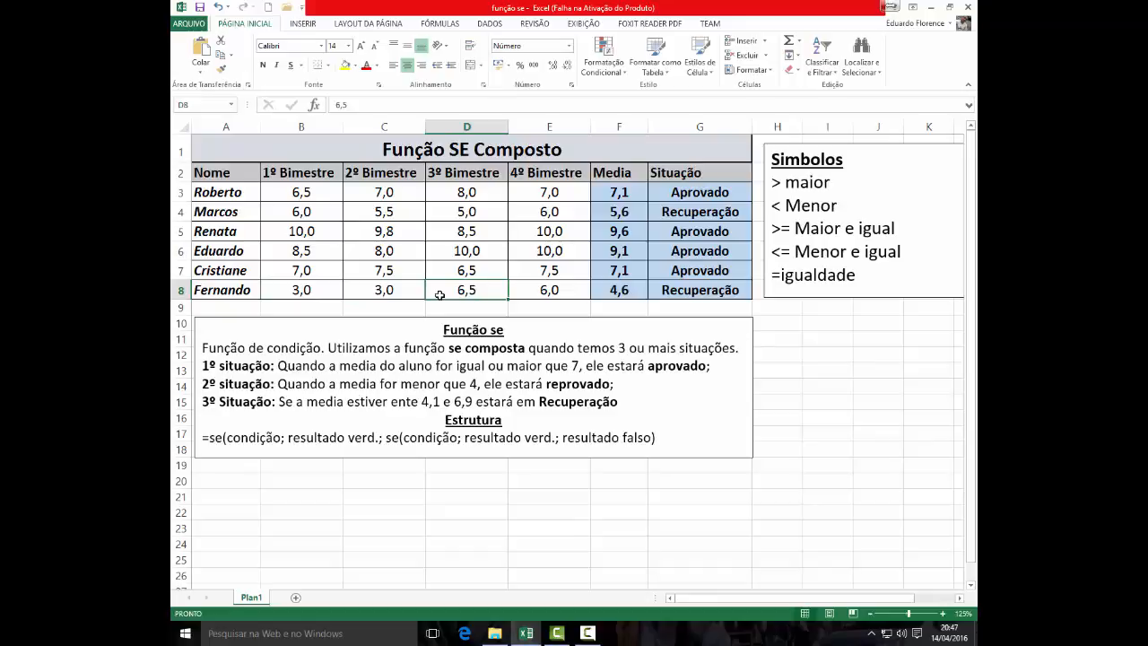
{"action": "type", "text": "3"}
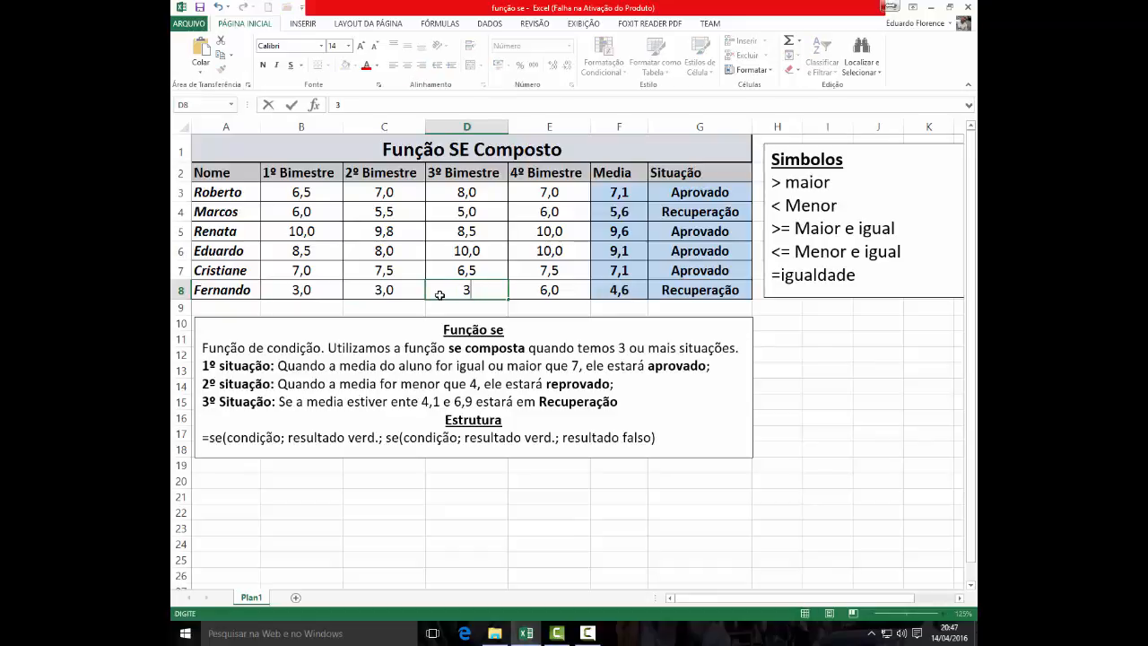
{"action": "key", "text": "Return"}
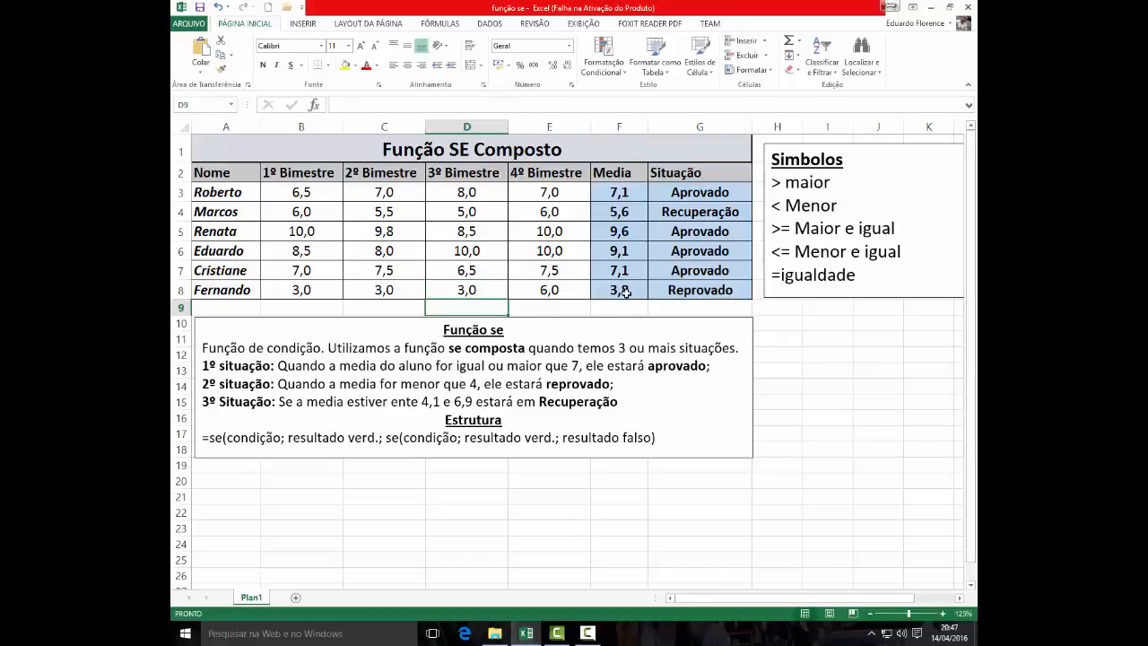